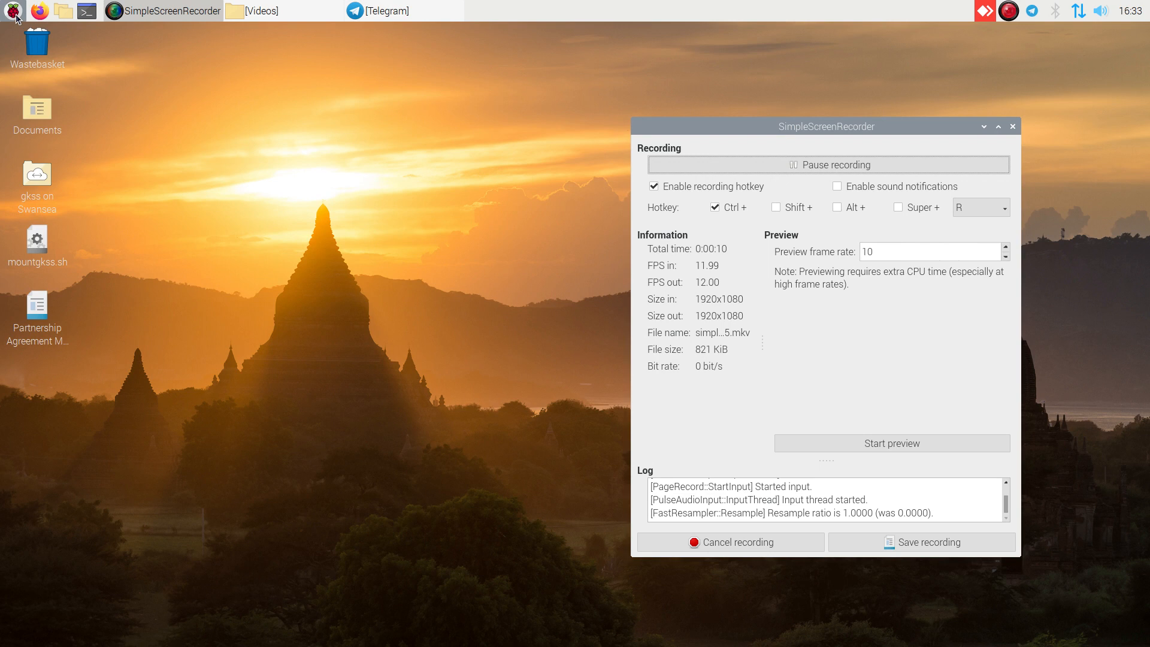
# - Launch LibreOffice Base and open the existing Employees database file
pyautogui.moveTo(42, 78)
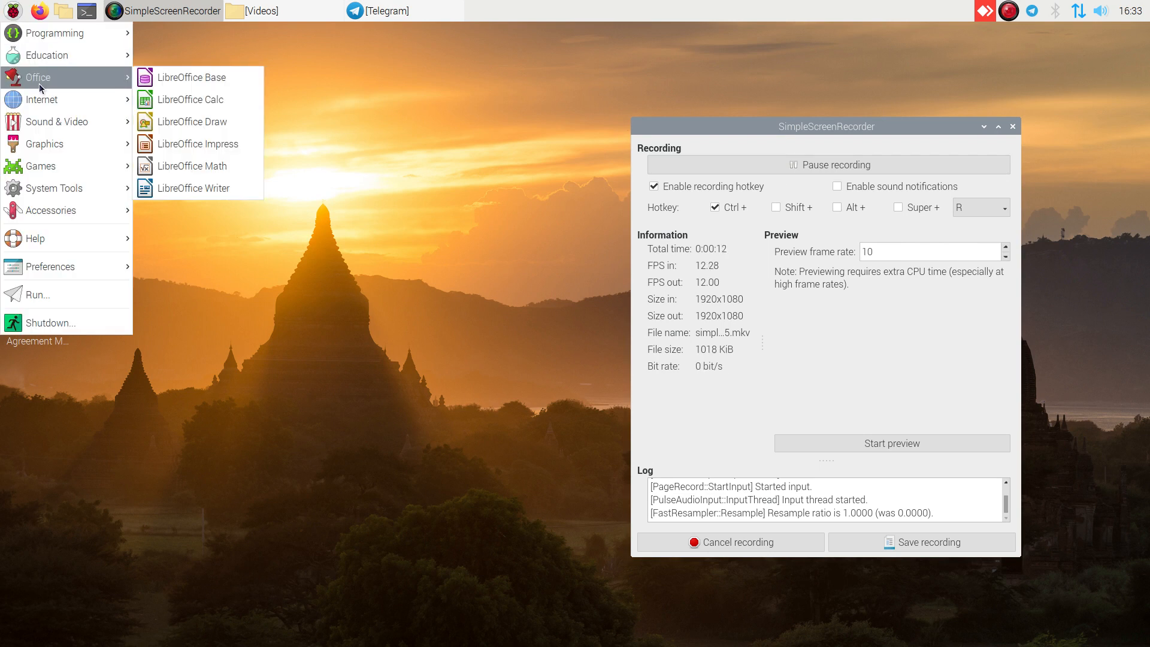
pyautogui.click(196, 81)
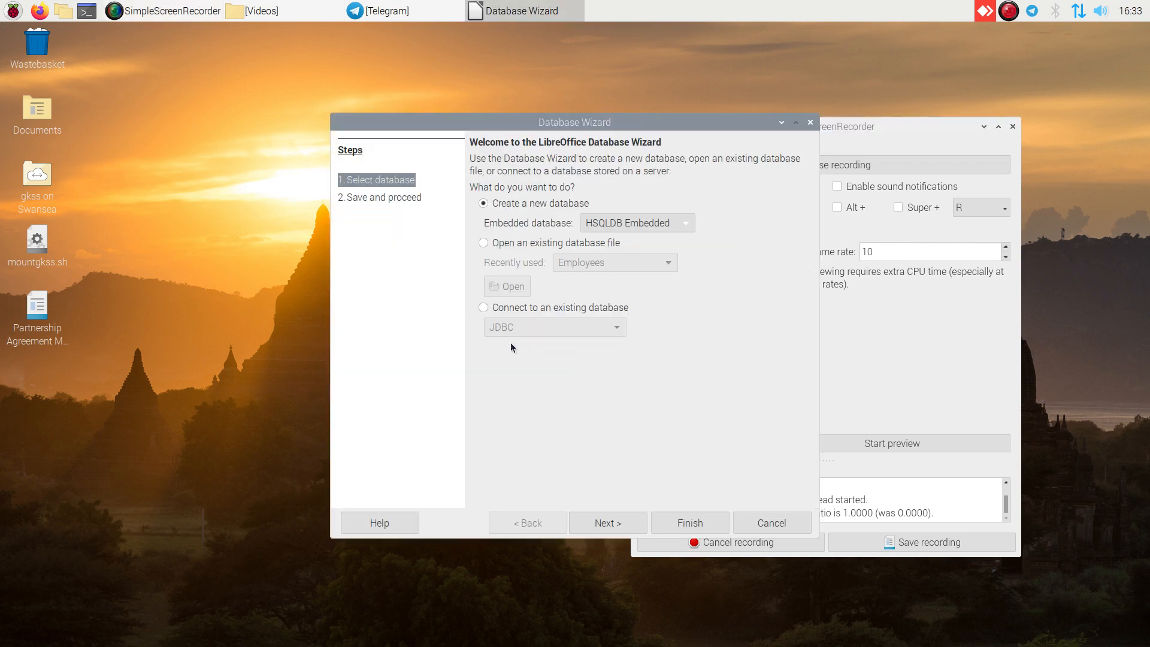
pyautogui.click(483, 243)
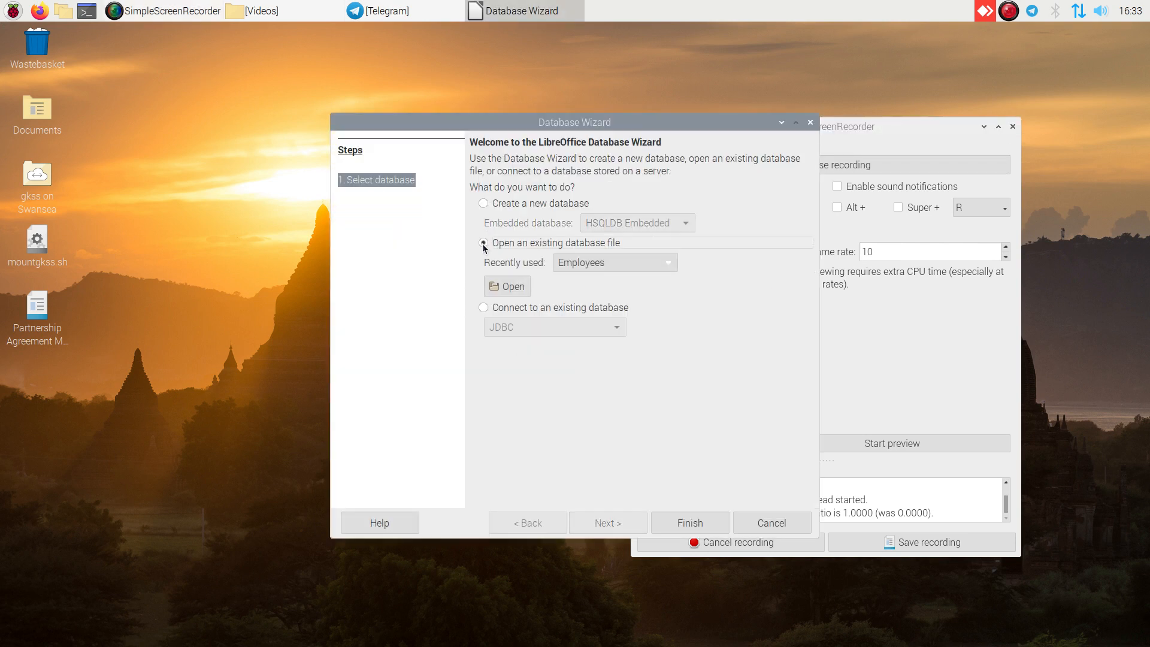
pyautogui.click(690, 523)
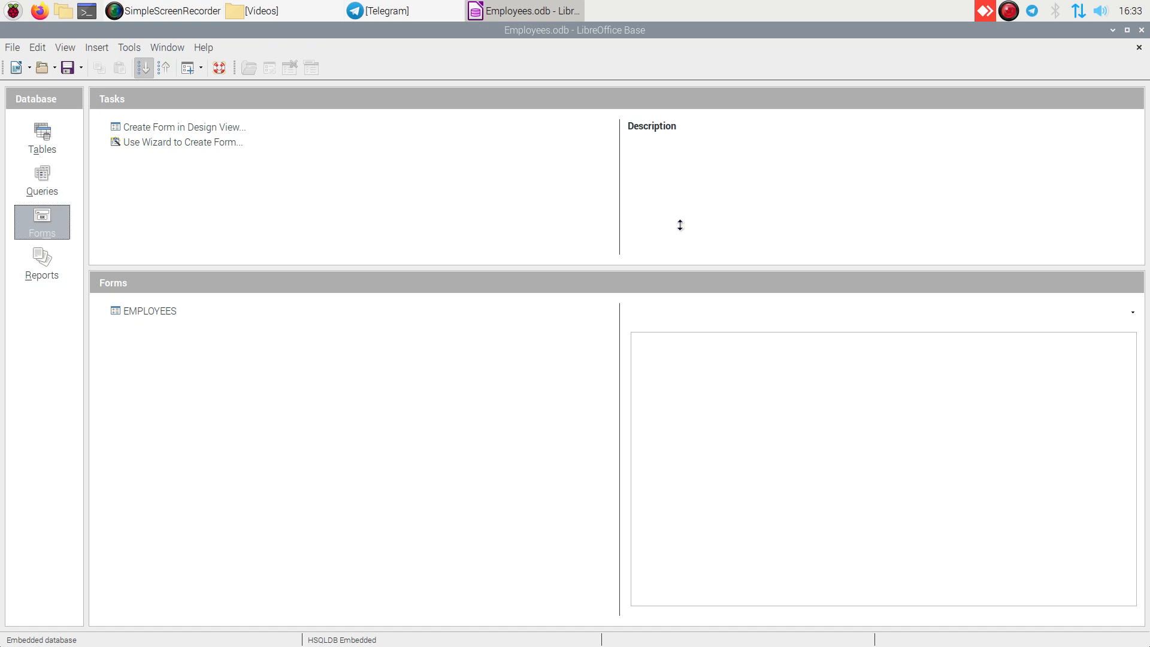
# - Open EMPLOYEE_TABLE to review its fields and records, and close the table view
pyautogui.click(126, 310)
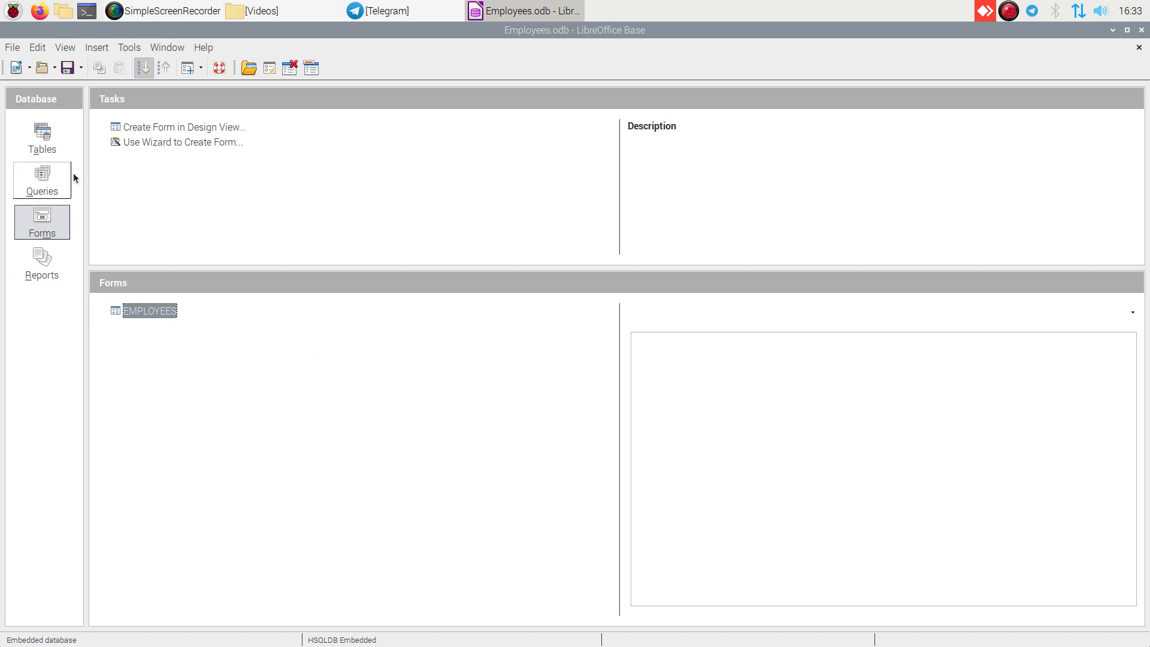
pyautogui.click(47, 138)
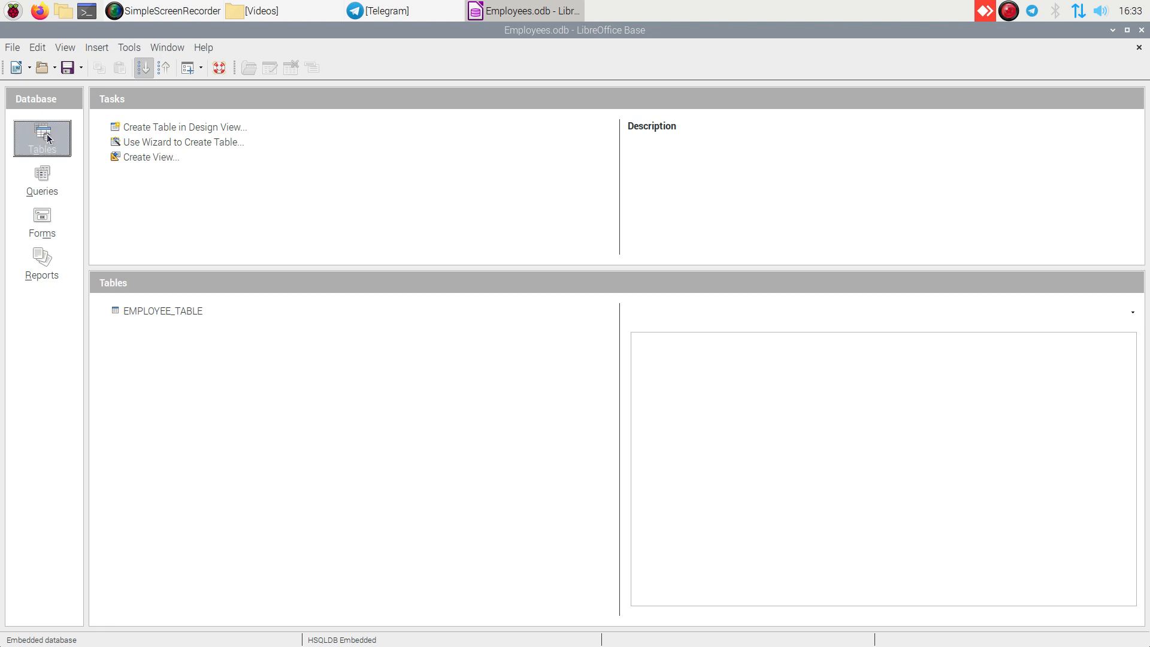
pyautogui.click(145, 315)
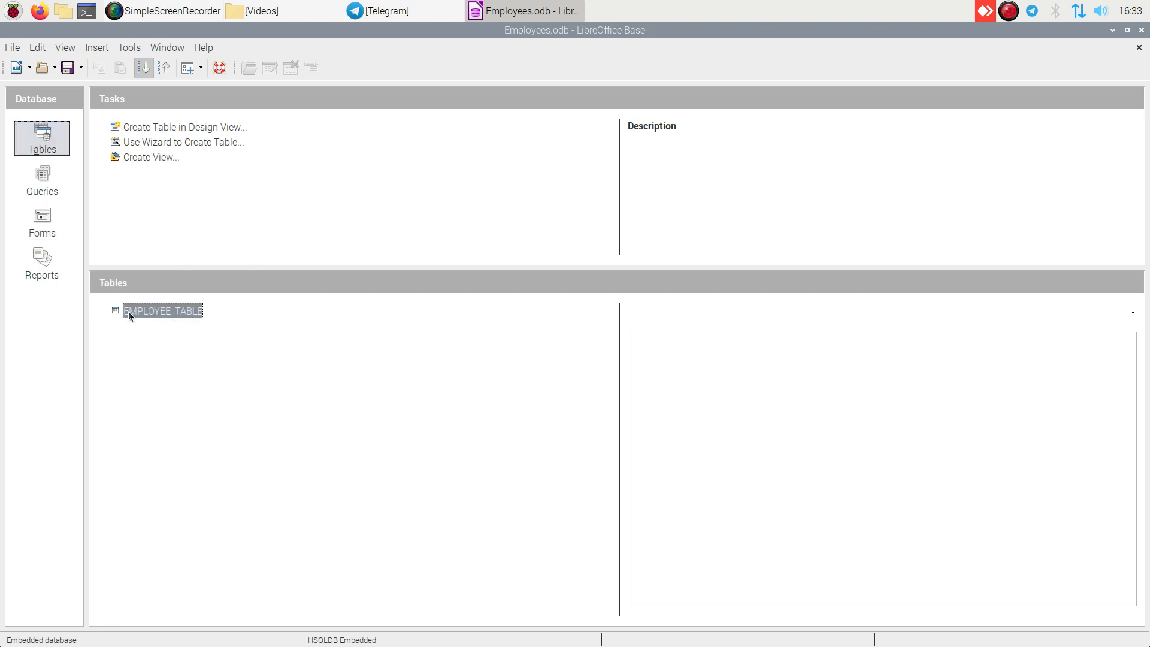
pyautogui.doubleClick(132, 310)
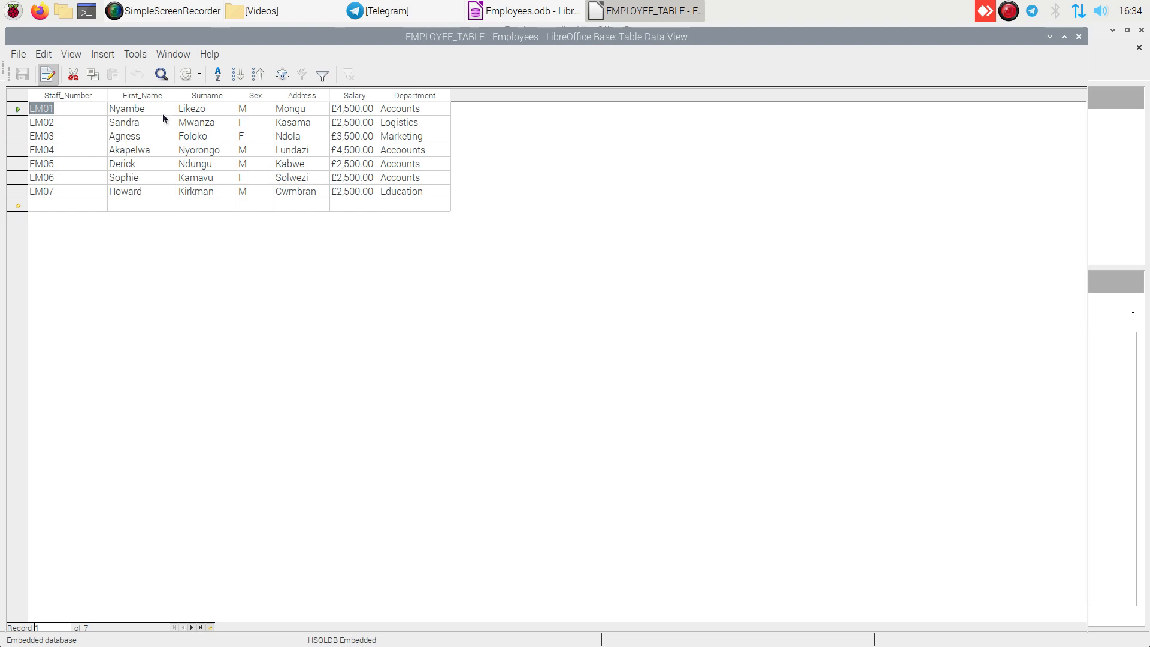
pyautogui.click(1078, 38)
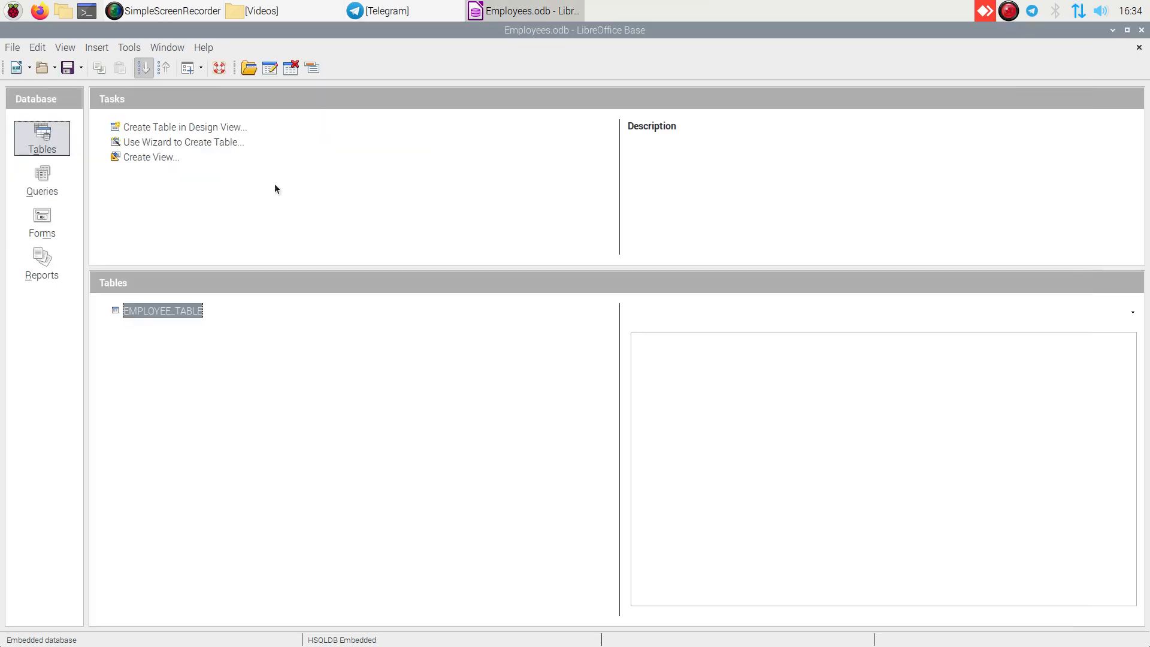
# - Create a new query in Design View and add EMPLOYEE_TABLE as its source
pyautogui.click(43, 183)
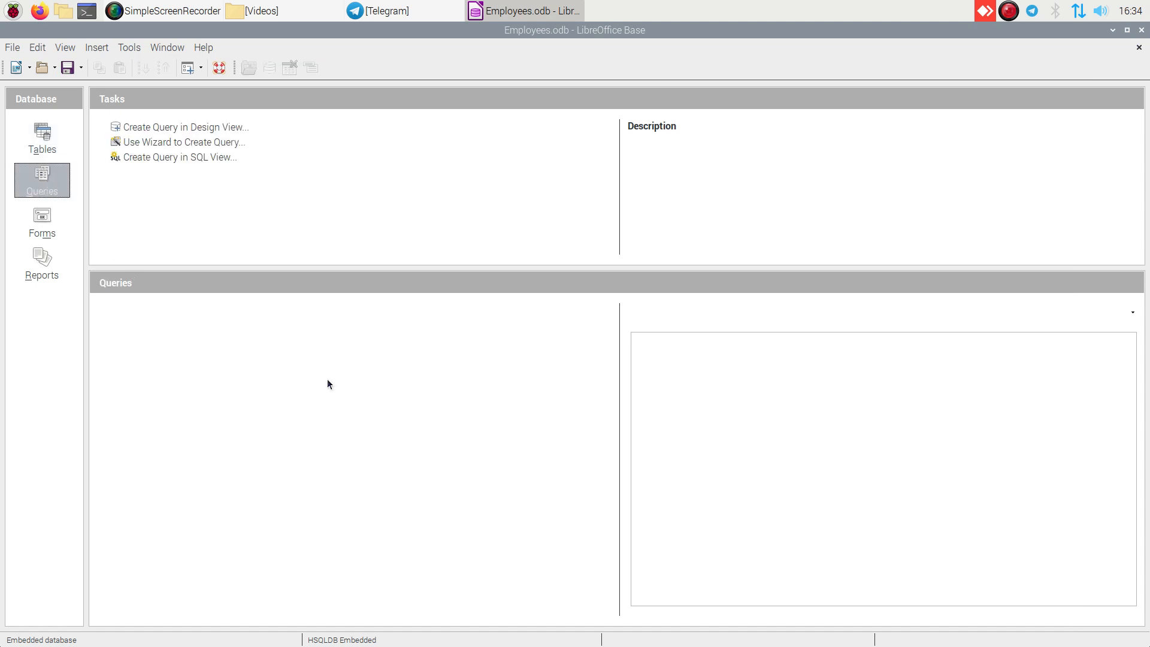
pyautogui.click(197, 128)
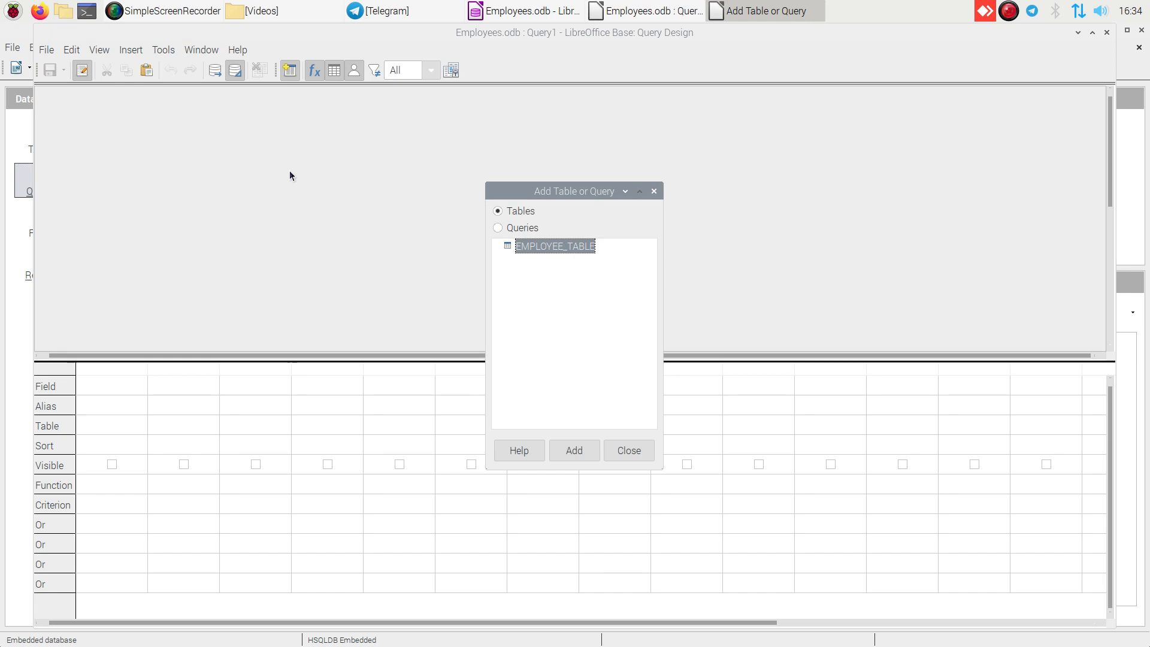
pyautogui.click(570, 452)
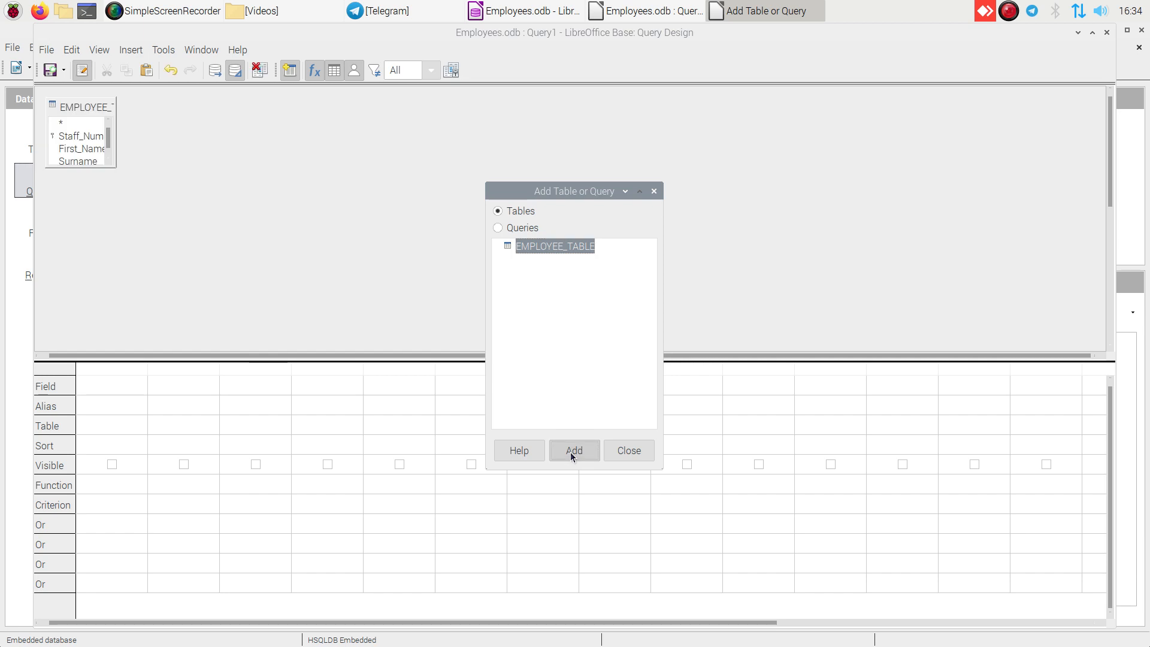
pyautogui.click(638, 449)
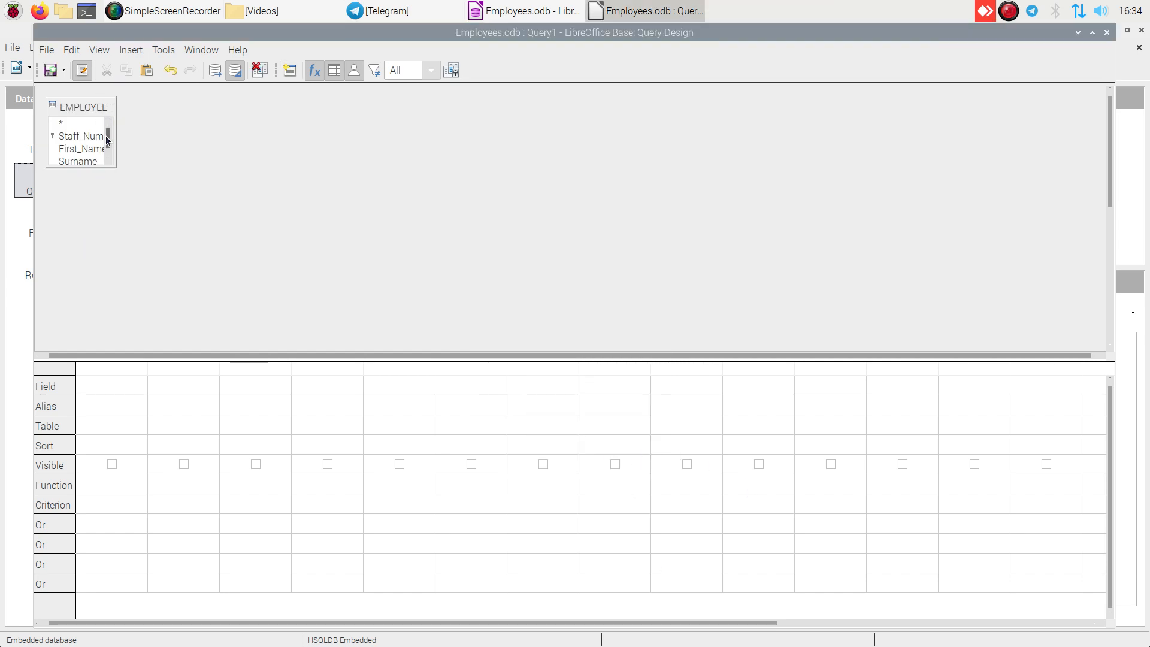
# - Set the first two query columns to the Staff_Number and First_Name fields of EMPLOYEE_TABLE
pyautogui.moveTo(111, 143); pyautogui.dragTo(111, 117)
pyautogui.click(121, 386)
pyautogui.click(137, 384)
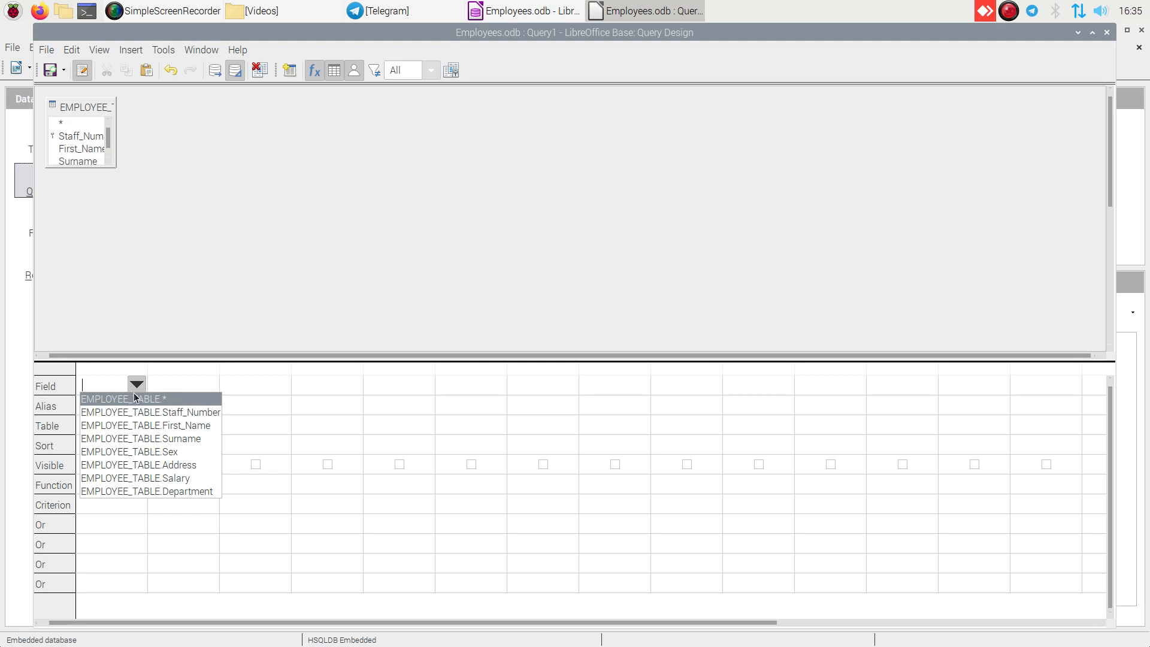
pyautogui.click(260, 259)
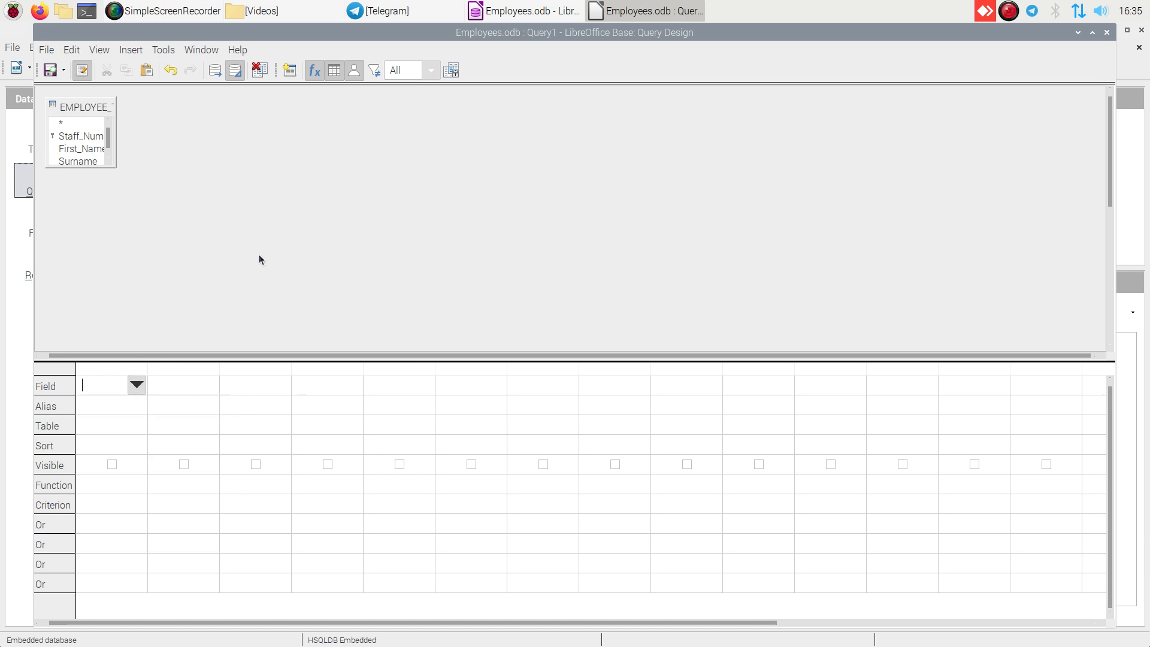
pyautogui.click(136, 386)
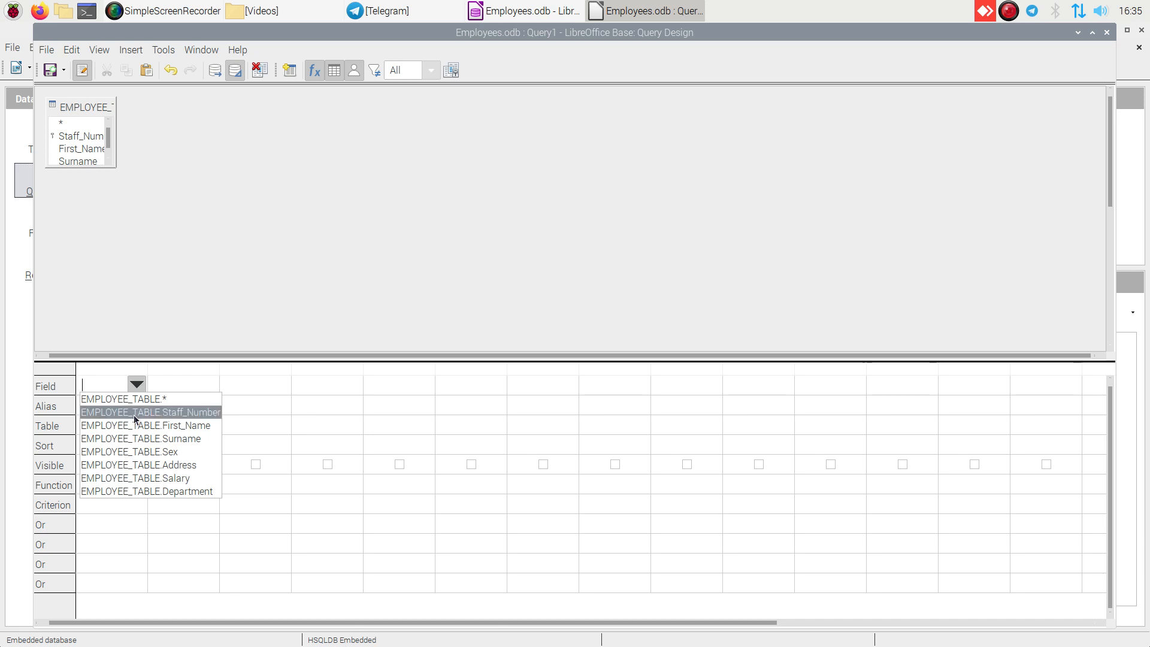
pyautogui.click(134, 413)
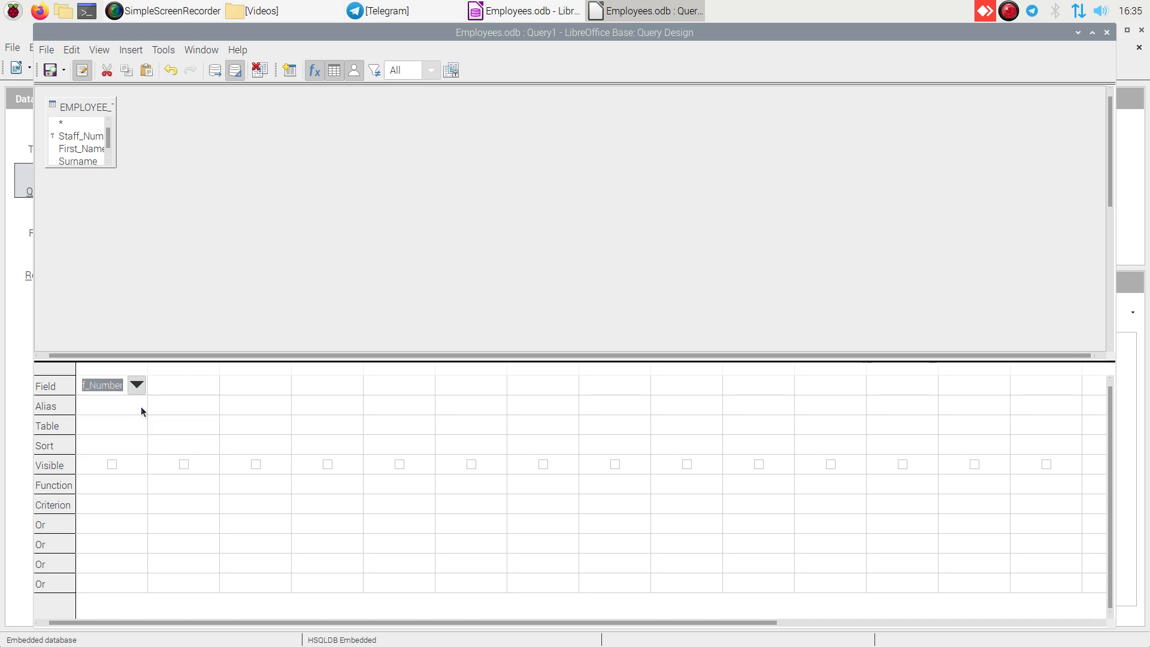
pyautogui.click(174, 393)
pyautogui.click(209, 386)
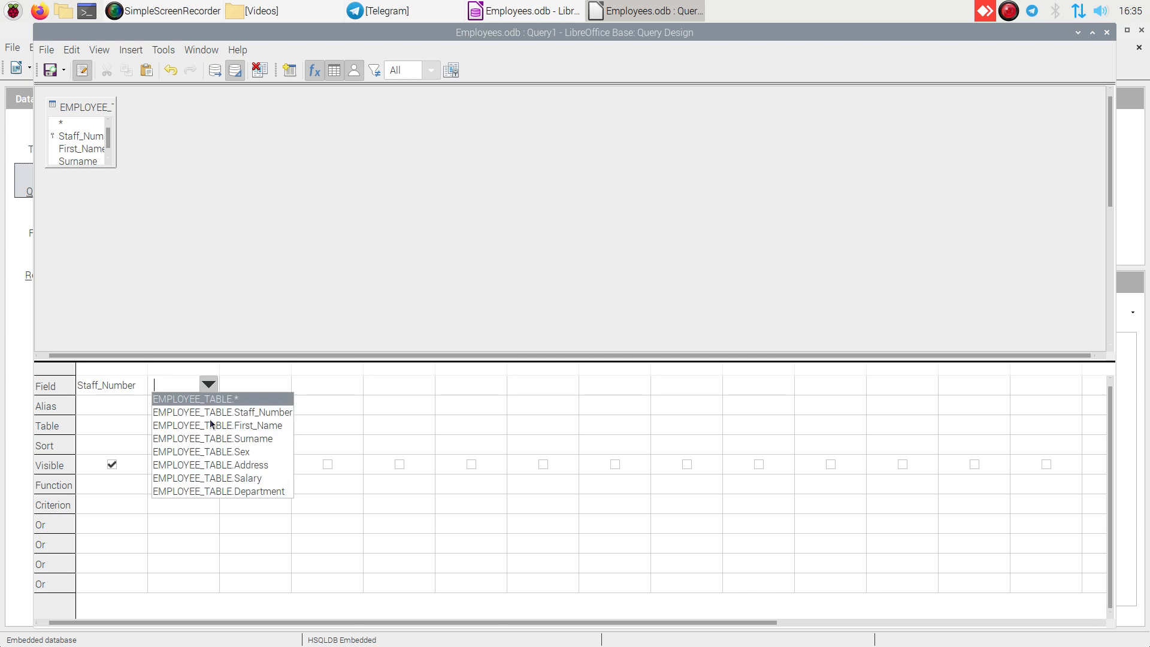
pyautogui.click(208, 426)
# - Add the Surname, Sex and Address fields to the next three query columns
pyautogui.click(264, 386)
pyautogui.click(281, 386)
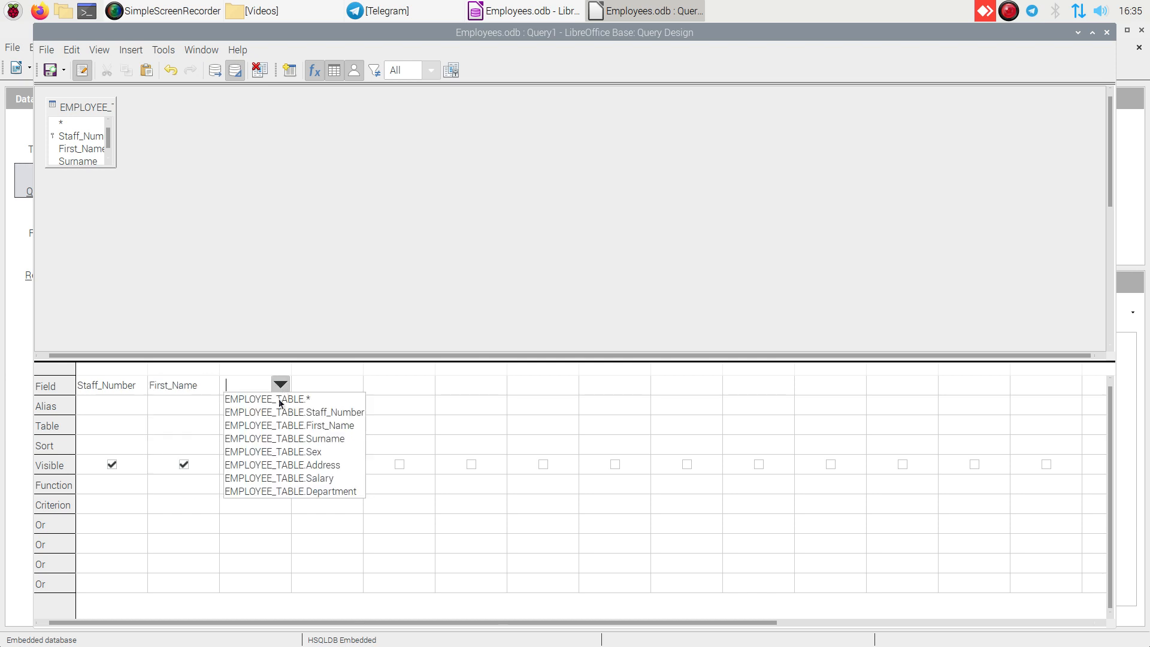
pyautogui.click(268, 438)
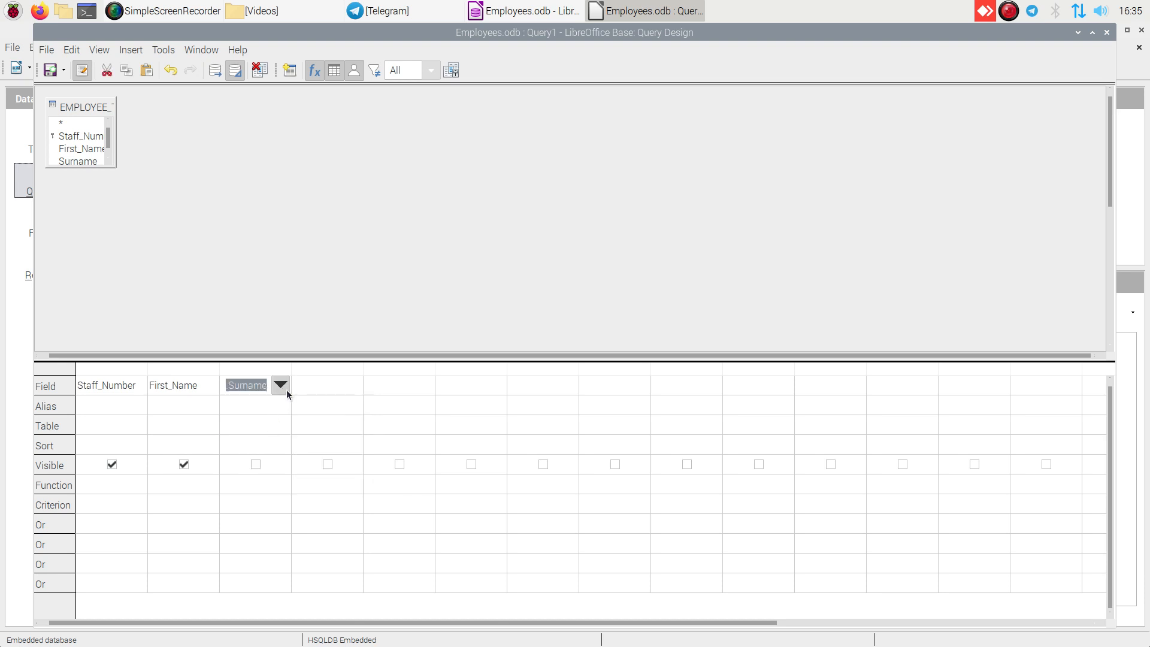
pyautogui.click(336, 386)
pyautogui.click(352, 386)
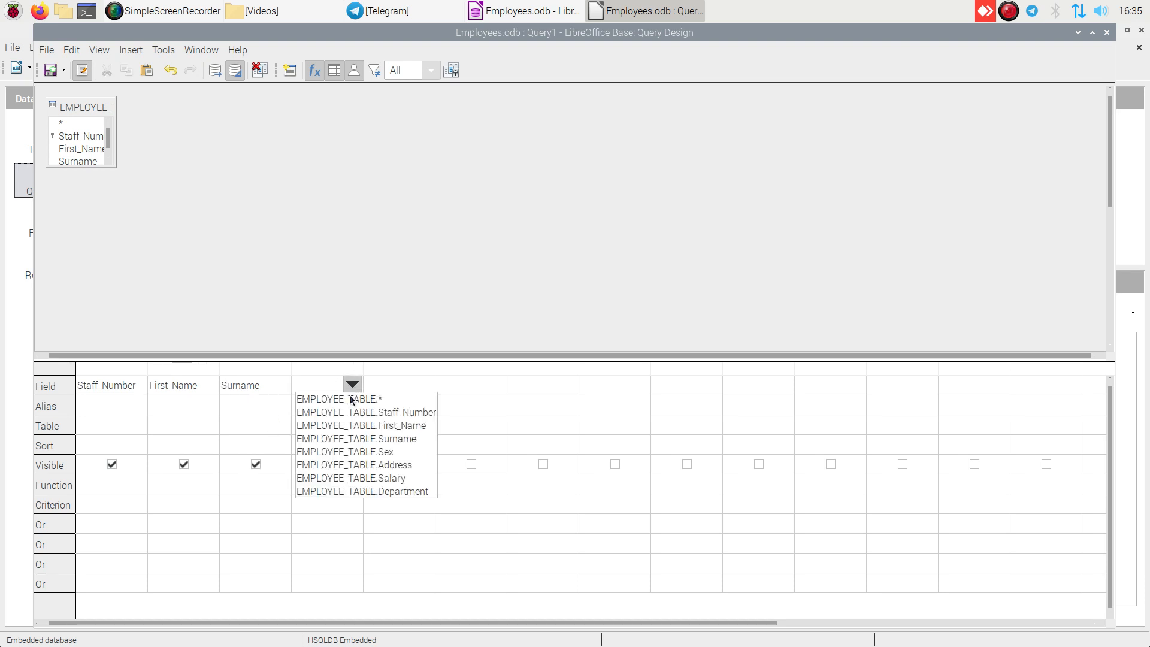
pyautogui.click(341, 451)
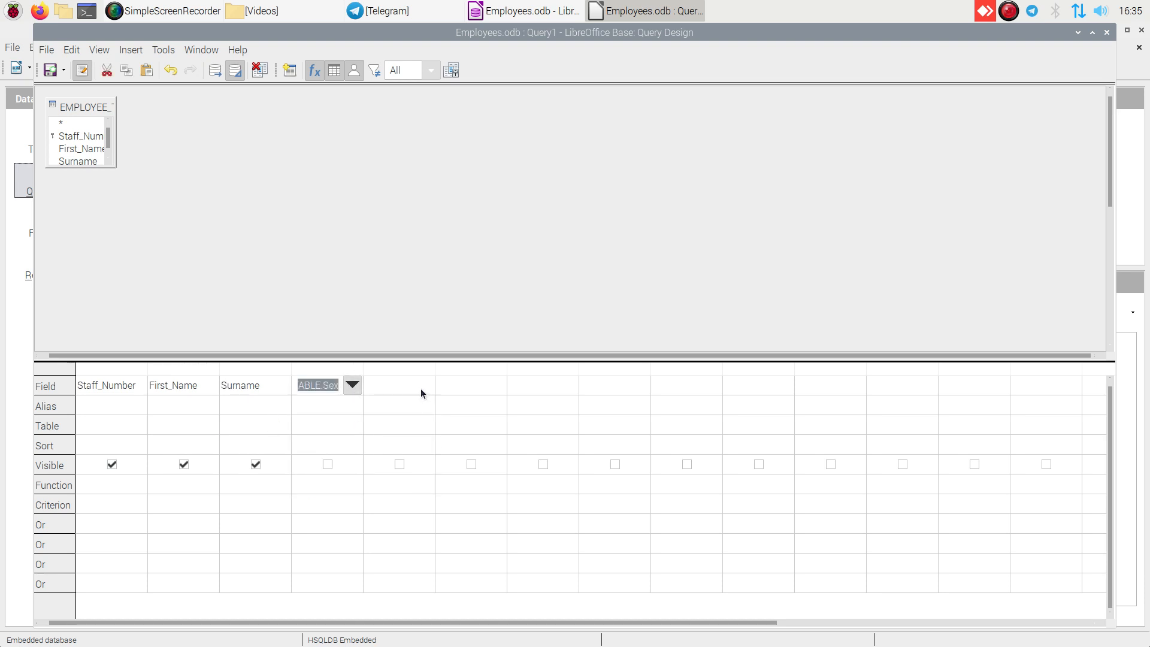
pyautogui.click(420, 388)
pyautogui.click(422, 387)
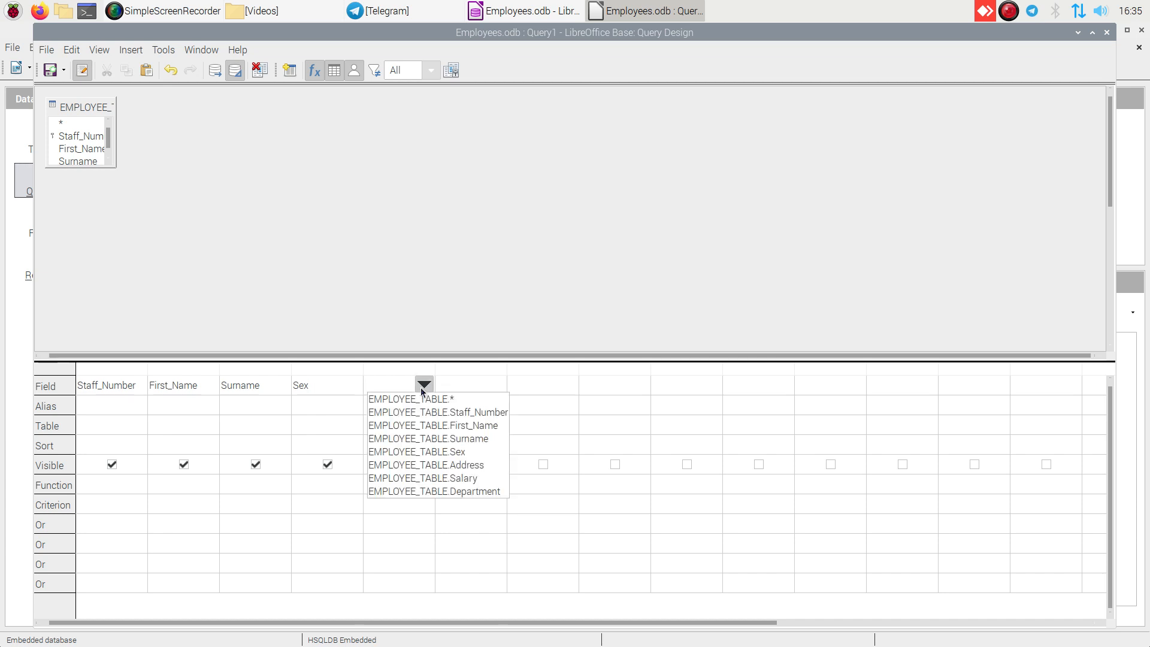
pyautogui.click(413, 465)
# - Add the Salary and Department fields to the two query columns after Address
pyautogui.click(476, 390)
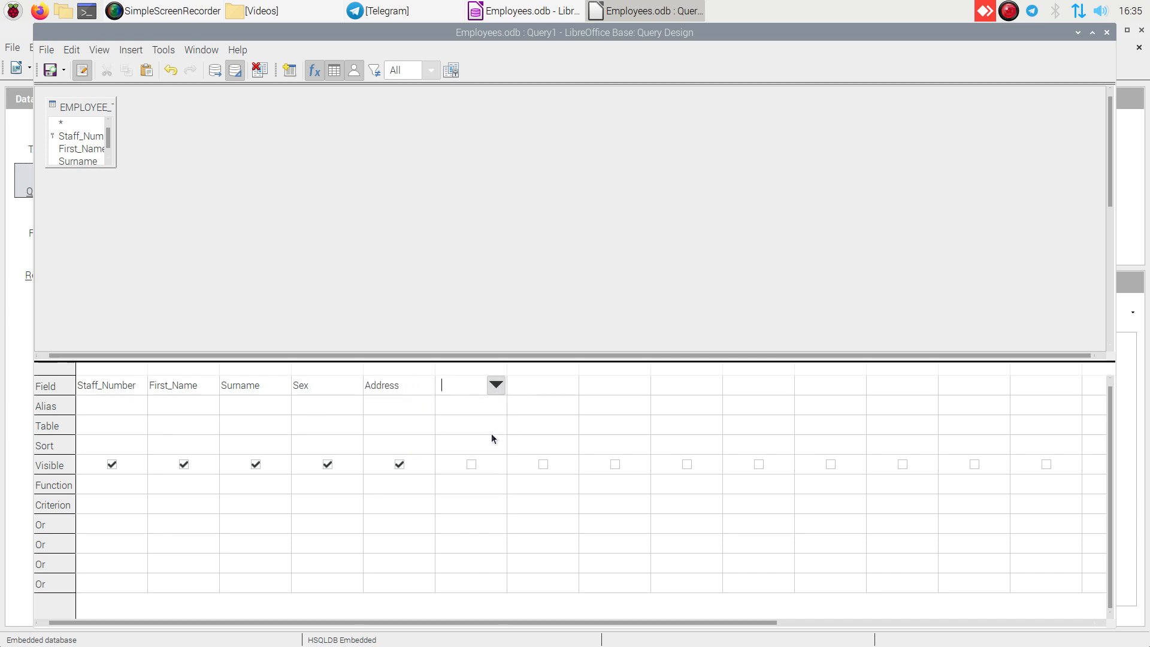
pyautogui.click(494, 390)
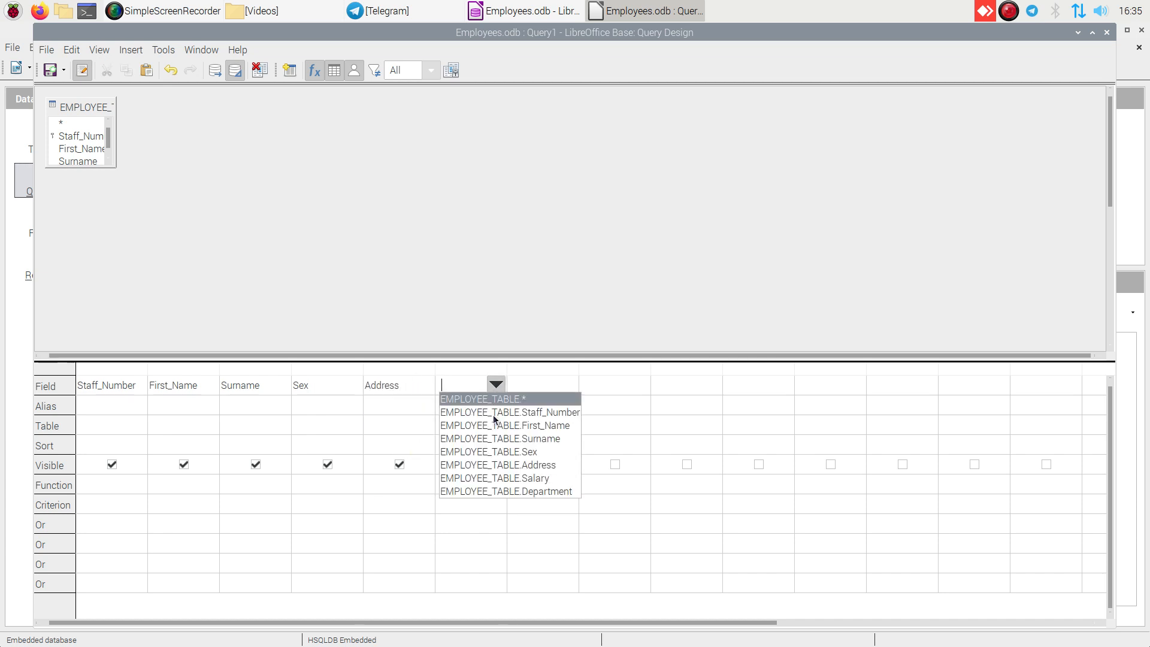
pyautogui.click(494, 483)
pyautogui.click(535, 390)
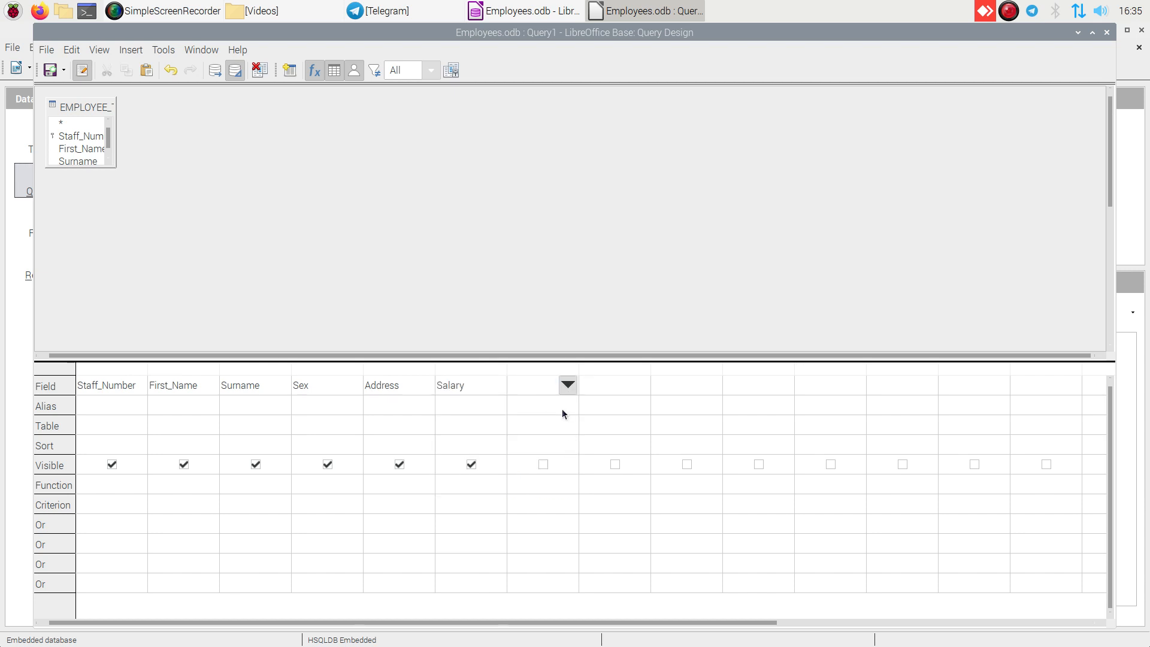
pyautogui.click(569, 386)
pyautogui.click(562, 488)
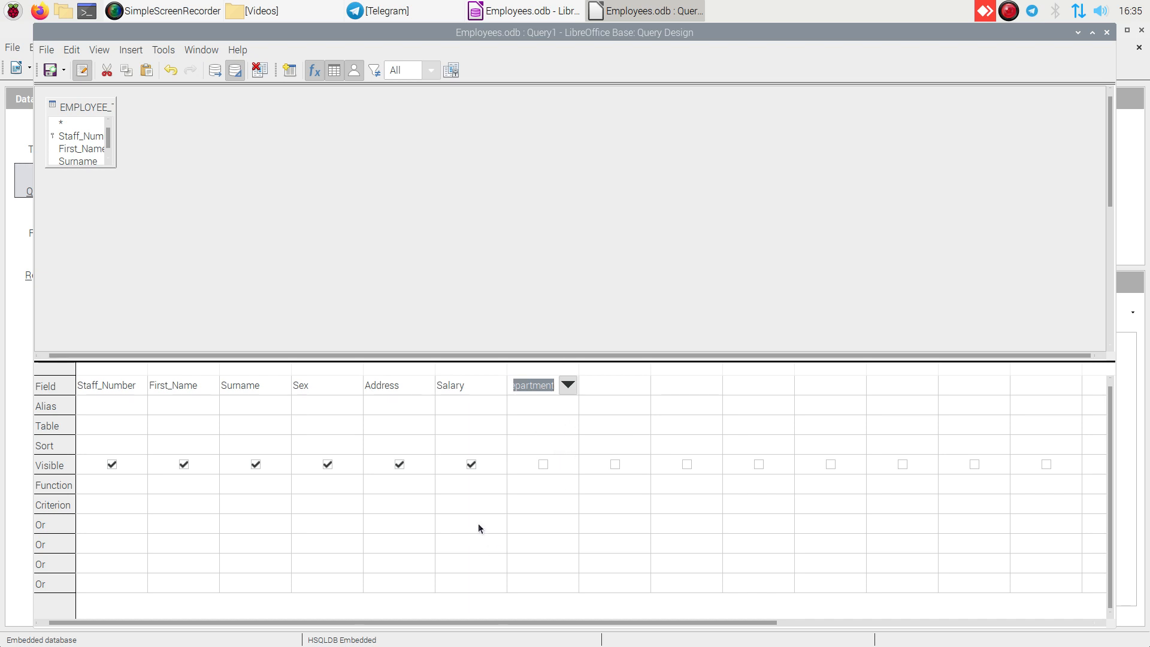
pyautogui.click(523, 403)
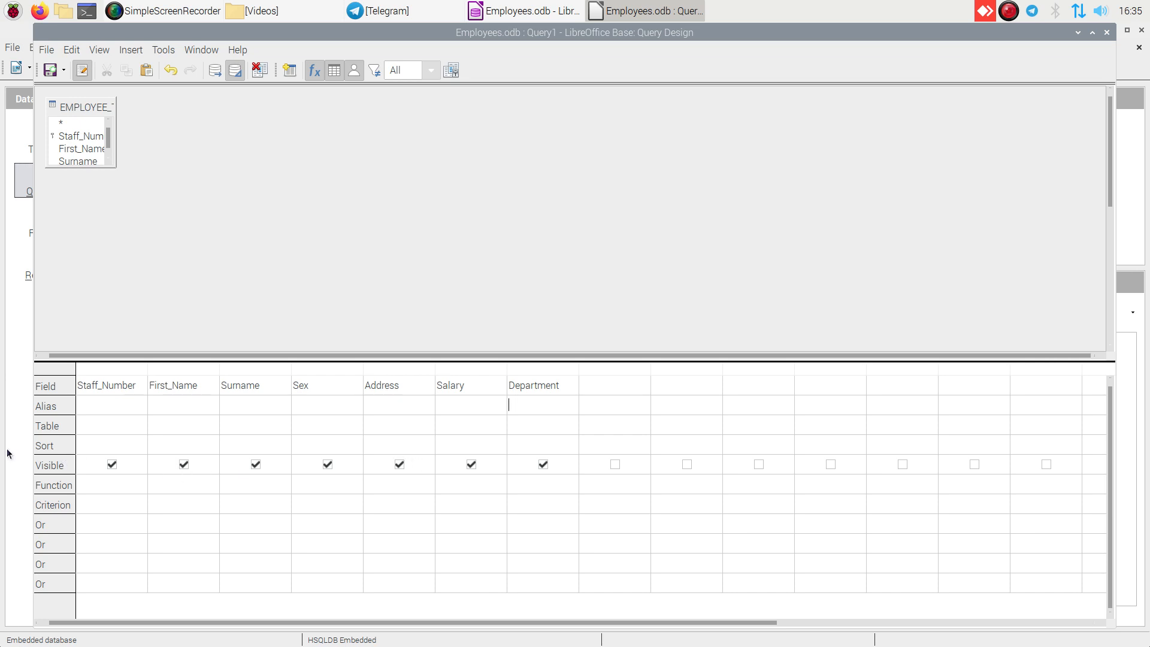
# - Toggle the visibility of the Staff_Number and Sex columns off and back on
pyautogui.click(112, 465)
pyautogui.click(113, 465)
pyautogui.click(327, 465)
pyautogui.click(112, 465)
pyautogui.click(328, 465)
# - Set the query criteria to 'M' for the Sex column and >3500 for the Salary column
pyautogui.click(303, 507)
pyautogui.write('M')
pyautogui.click(453, 503)
pyautogui.write('>3500')
# - Sort the query results by Salary in descending order
pyautogui.click(478, 447)
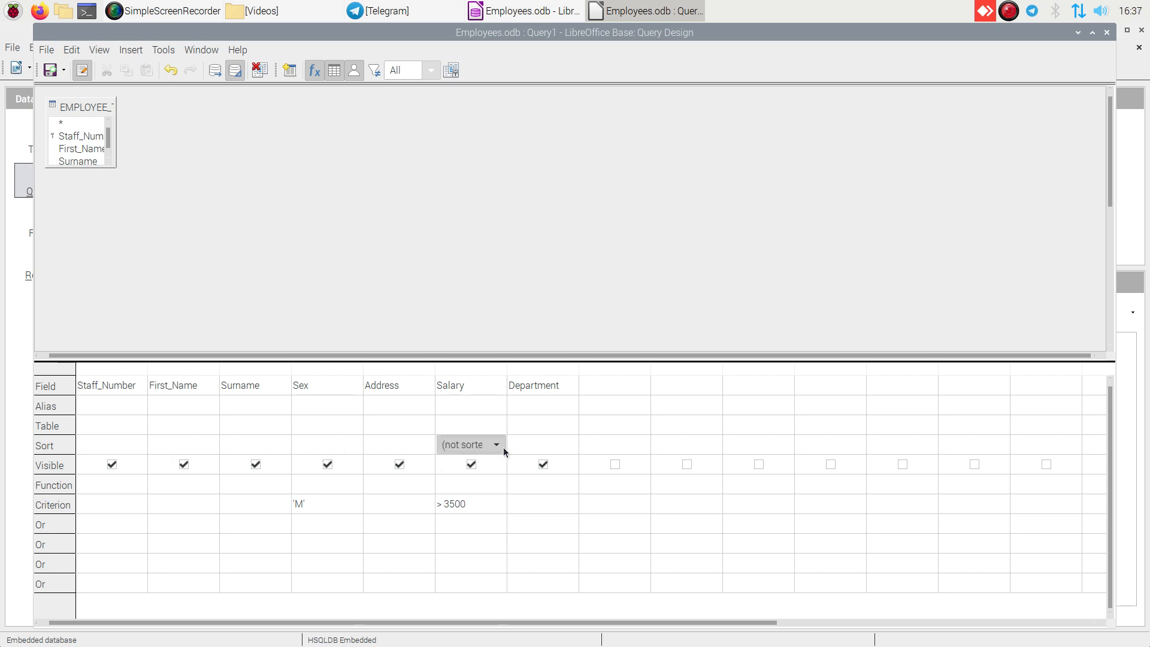
pyautogui.click(497, 445)
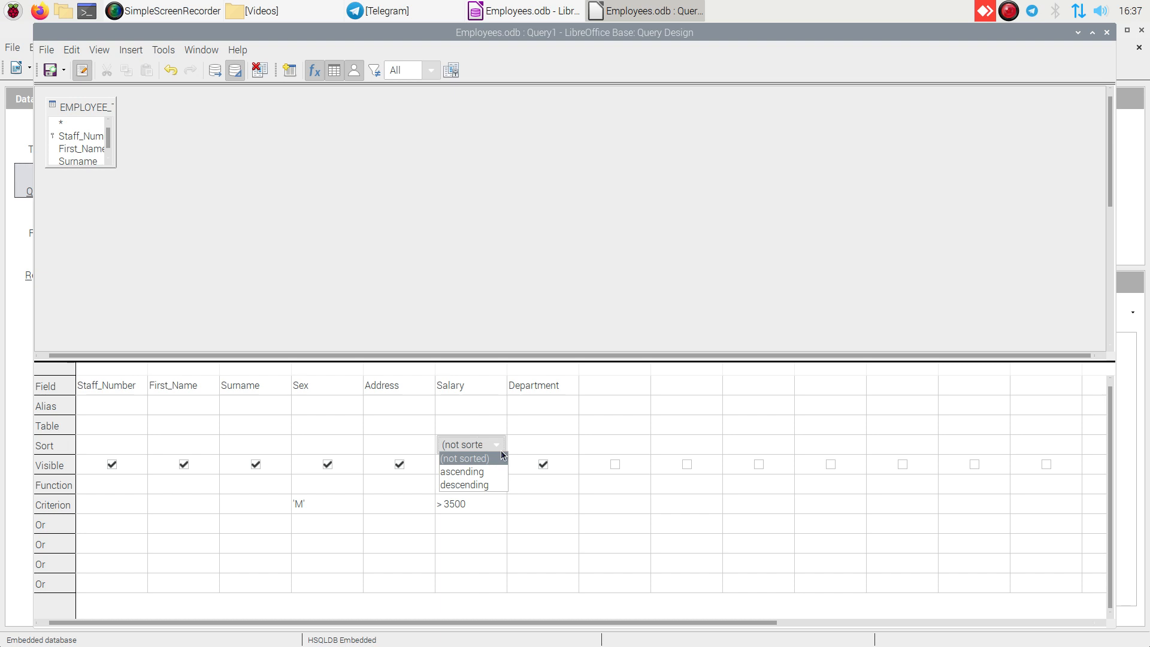
pyautogui.click(465, 486)
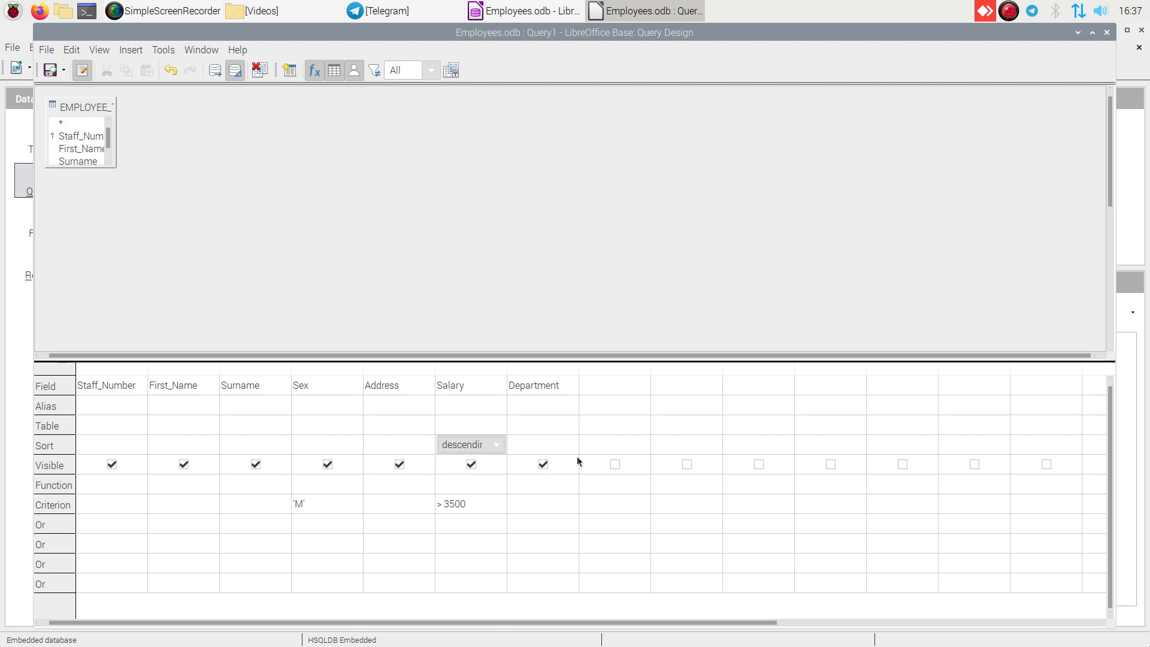
# - Enter the alias New Salary in the empty query column after Department
pyautogui.click(602, 406)
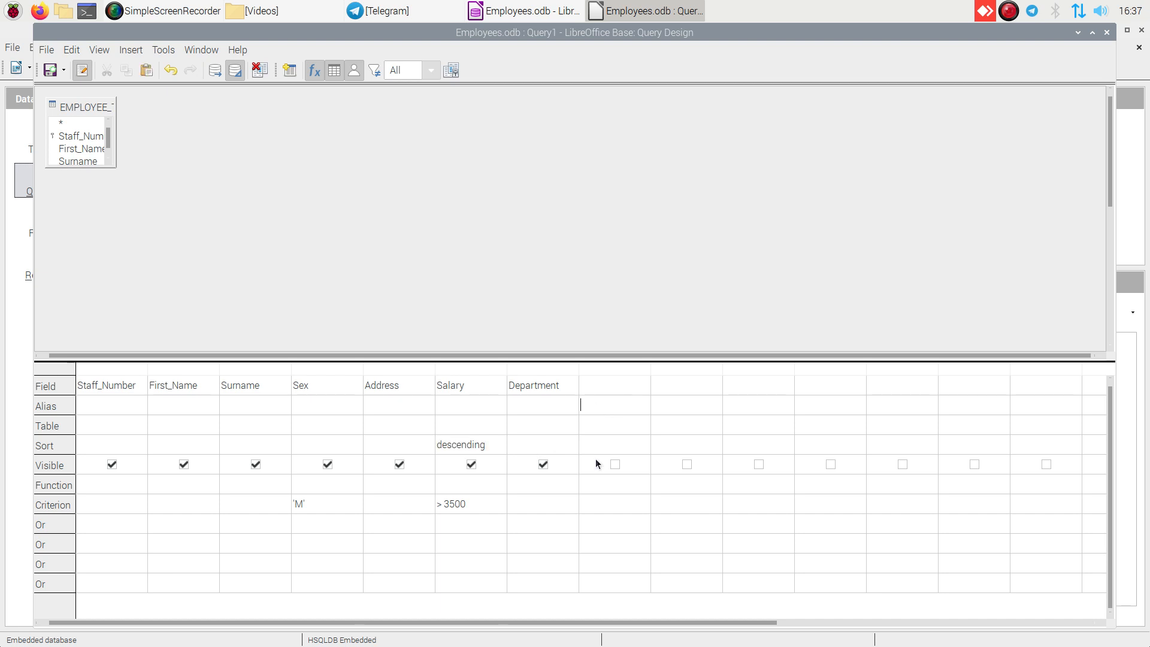
pyautogui.write('New Salary')
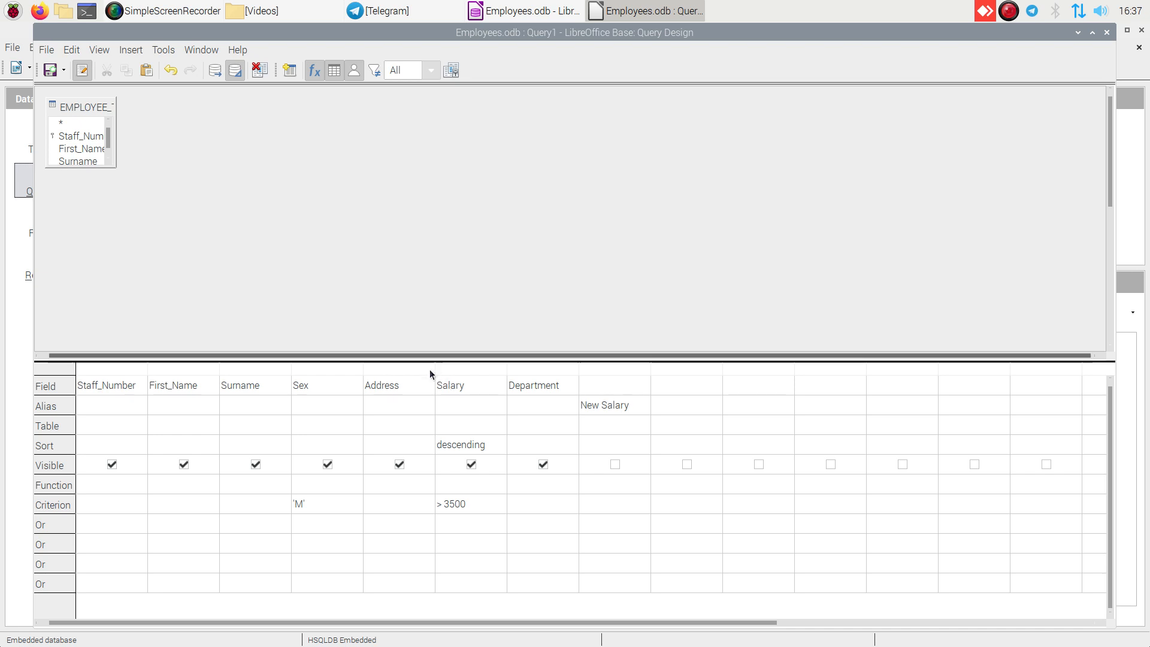
# - Set the New Salary column's field to the calculation "Salary"+500
pyautogui.click(612, 386)
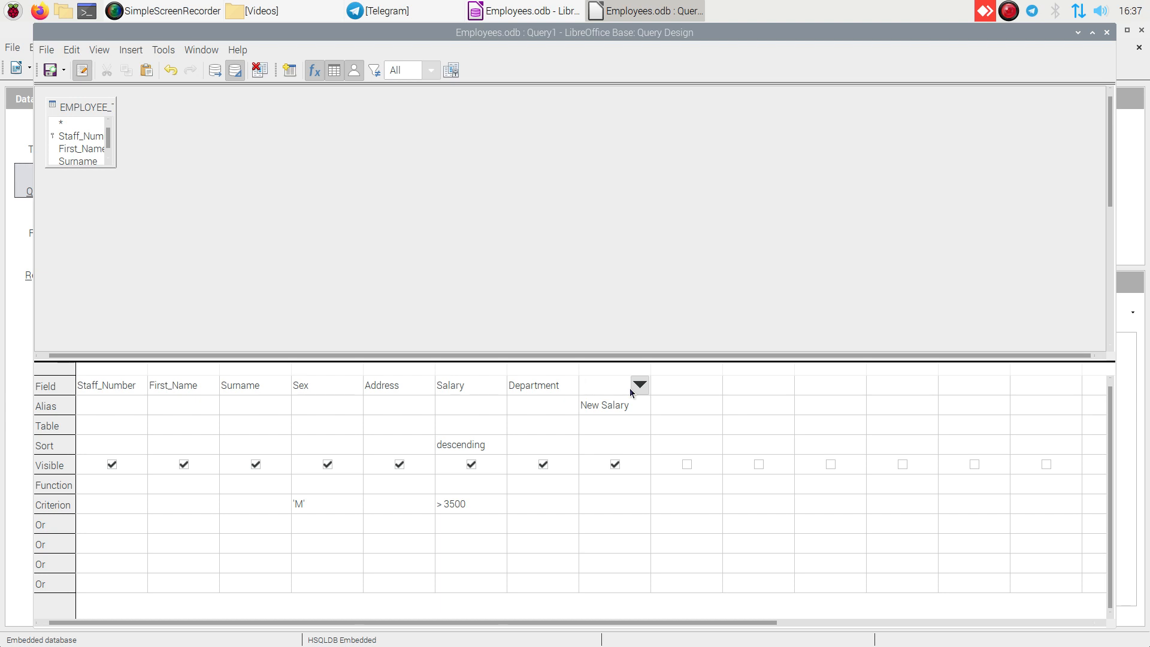
pyautogui.write('Sala')
pyautogui.write('r')
pyautogui.write('y')
pyautogui.write('"')
pyautogui.write('+500')
# - Give First_Name the alias Firstname and Staff_Number the alias Staff ID, and run the query
pyautogui.click(177, 411)
pyautogui.write('Fi')
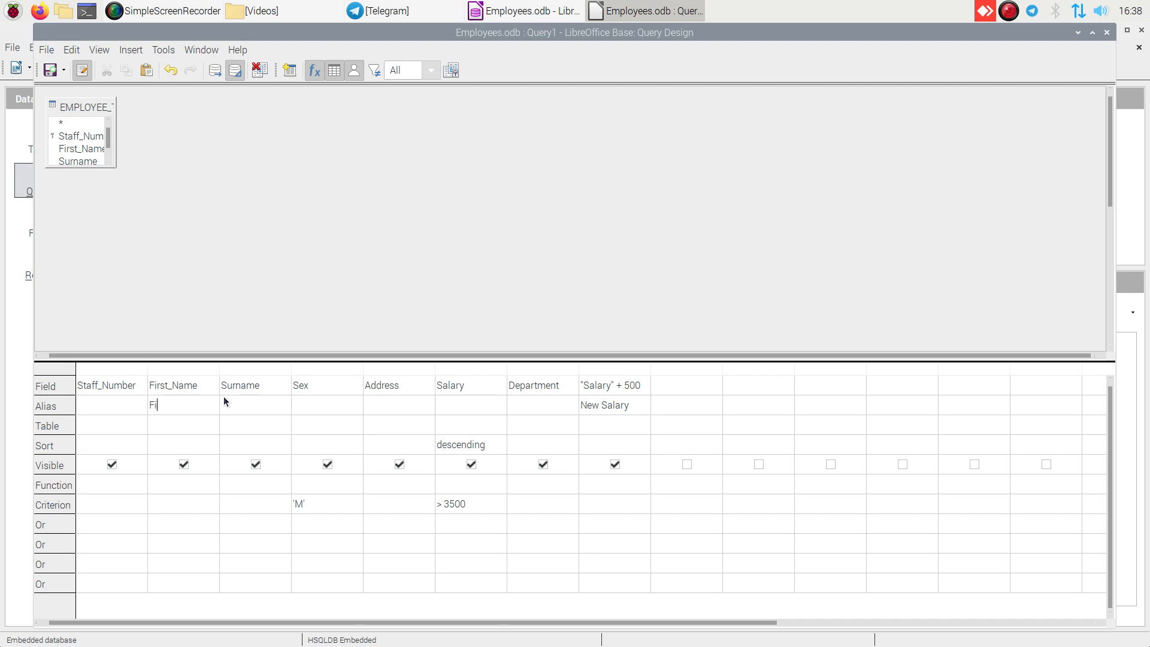
pyautogui.write('rstname')
pyautogui.write('Staff')
pyautogui.write('ID')
pyautogui.click(216, 72)
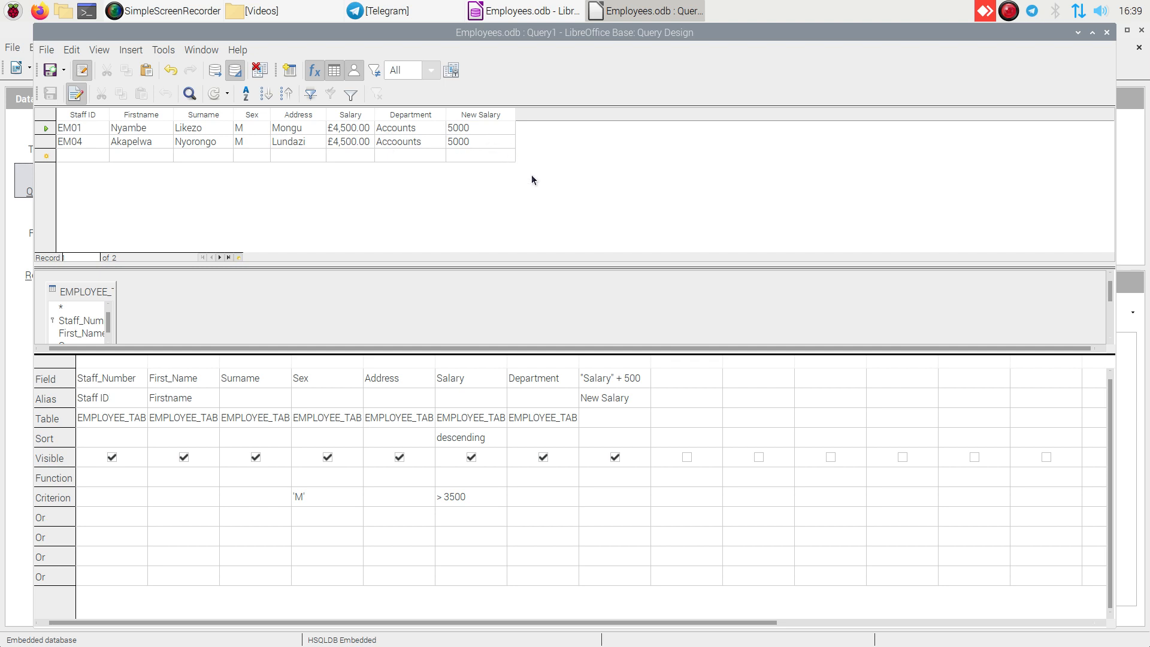
pyautogui.click(609, 374)
pyautogui.rightClick(605, 380)
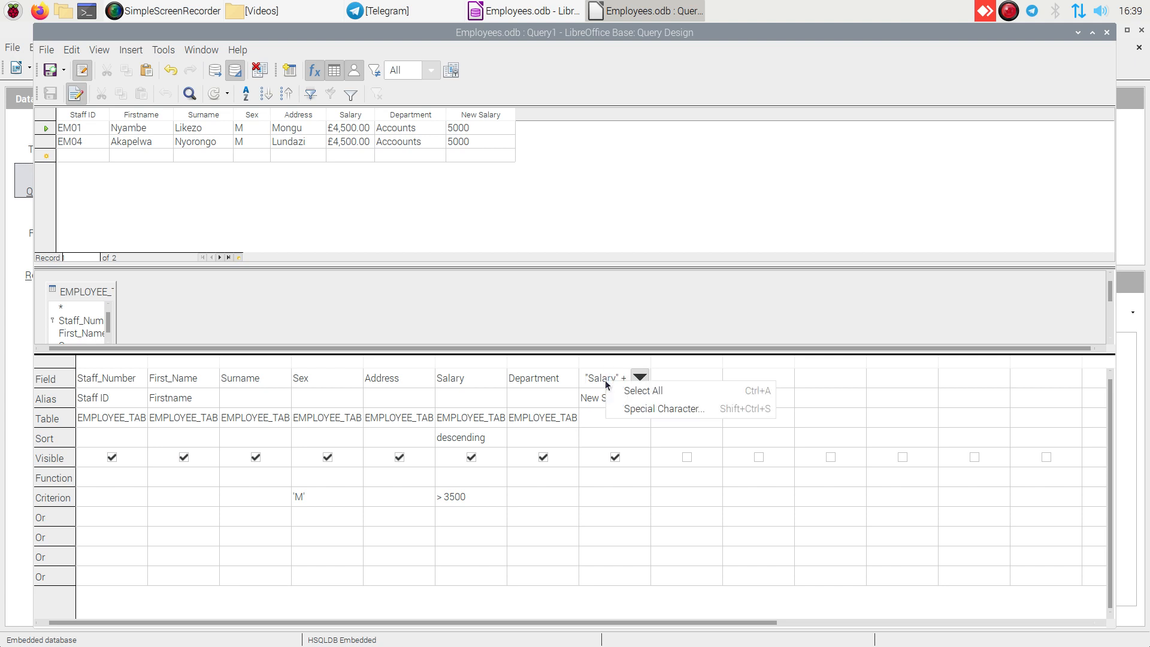
pyautogui.click(581, 296)
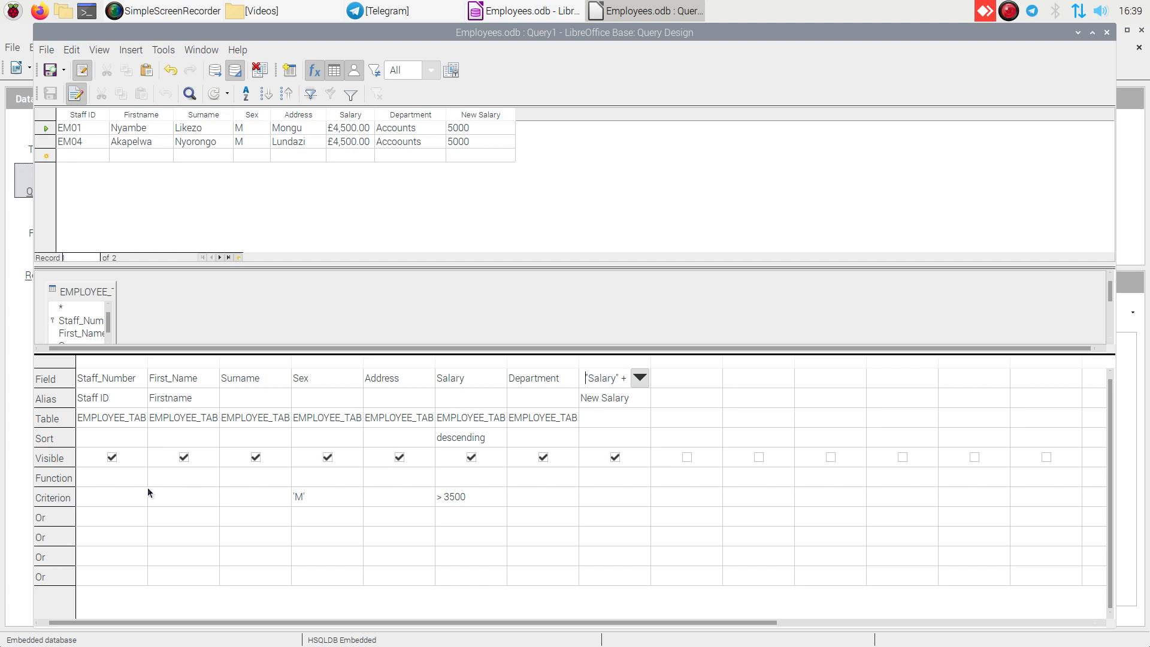
pyautogui.rightClick(616, 397)
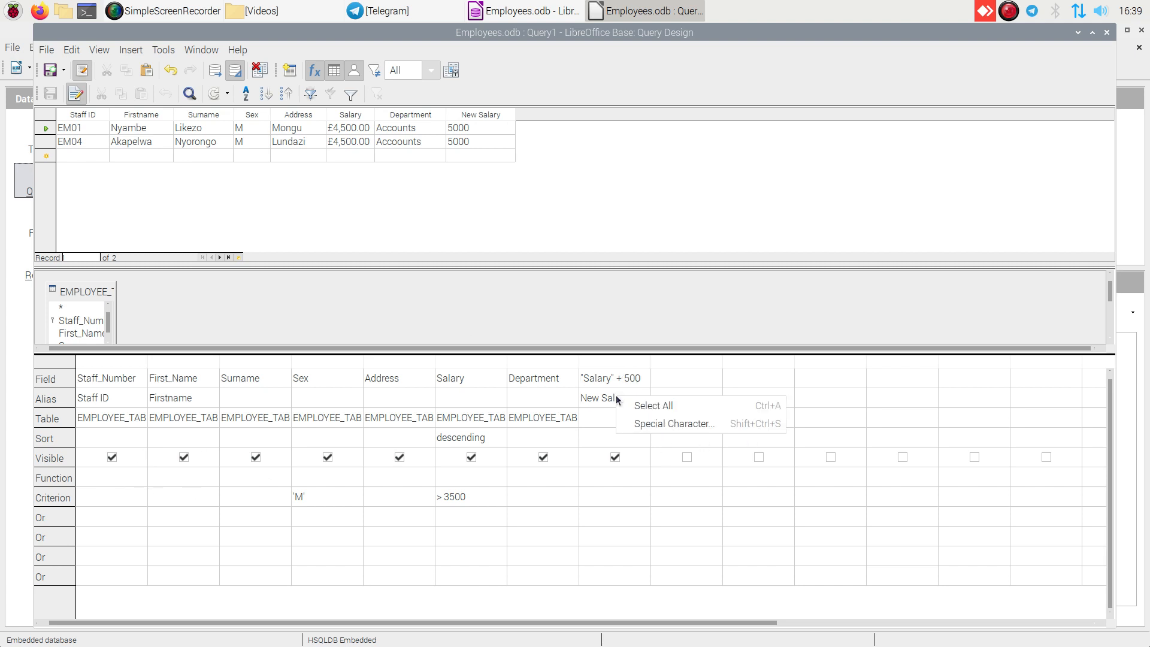
pyautogui.click(630, 423)
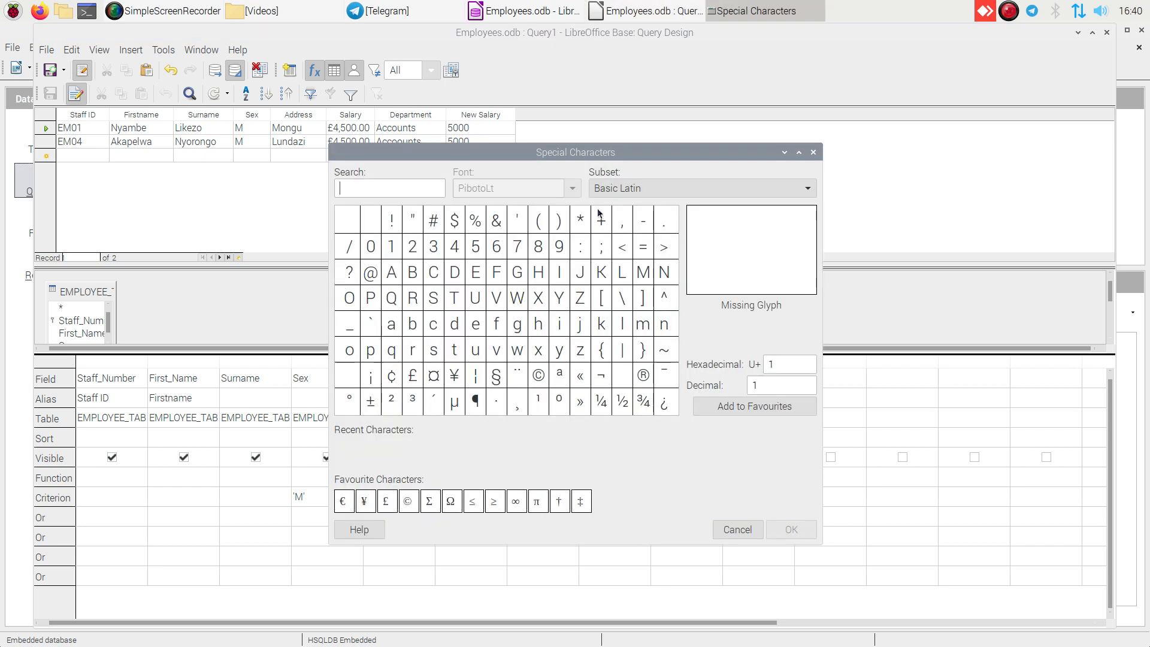
pyautogui.click(813, 153)
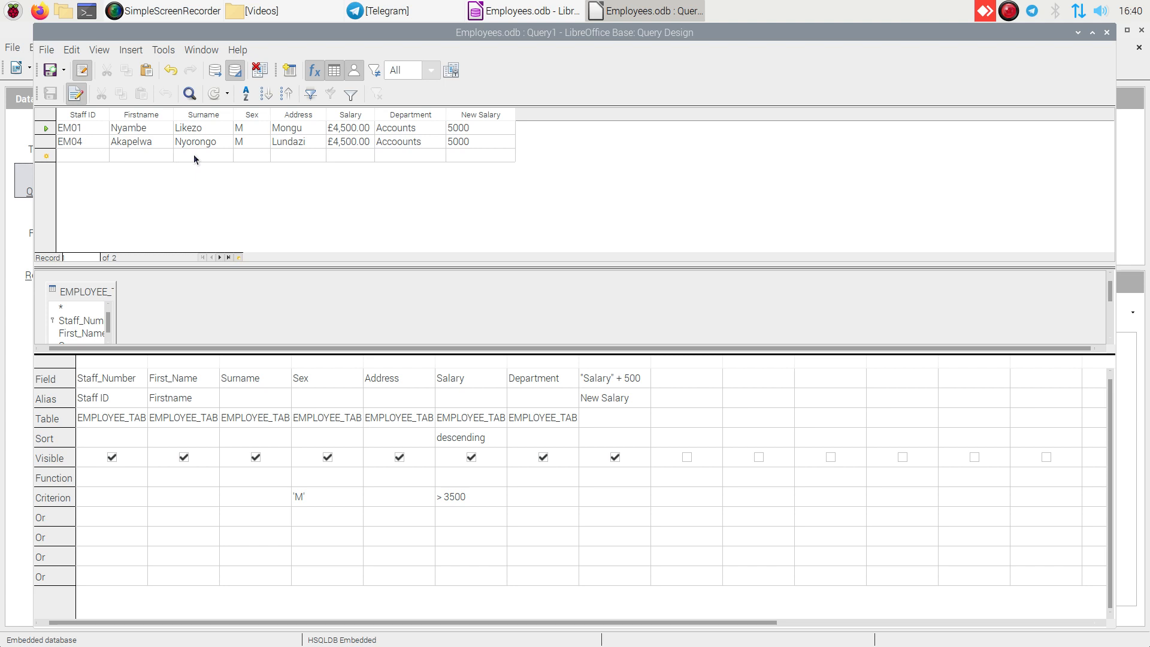
# - Close the query design, saving the query under the name Salary plus bonus
pyautogui.click(1106, 33)
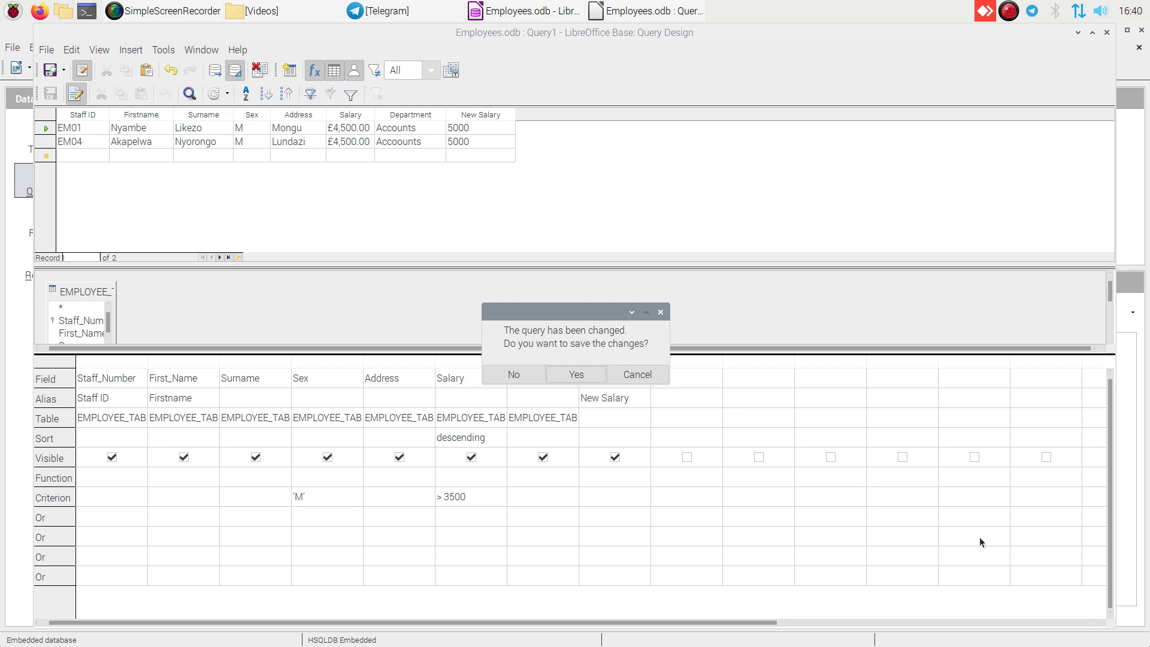
pyautogui.click(572, 376)
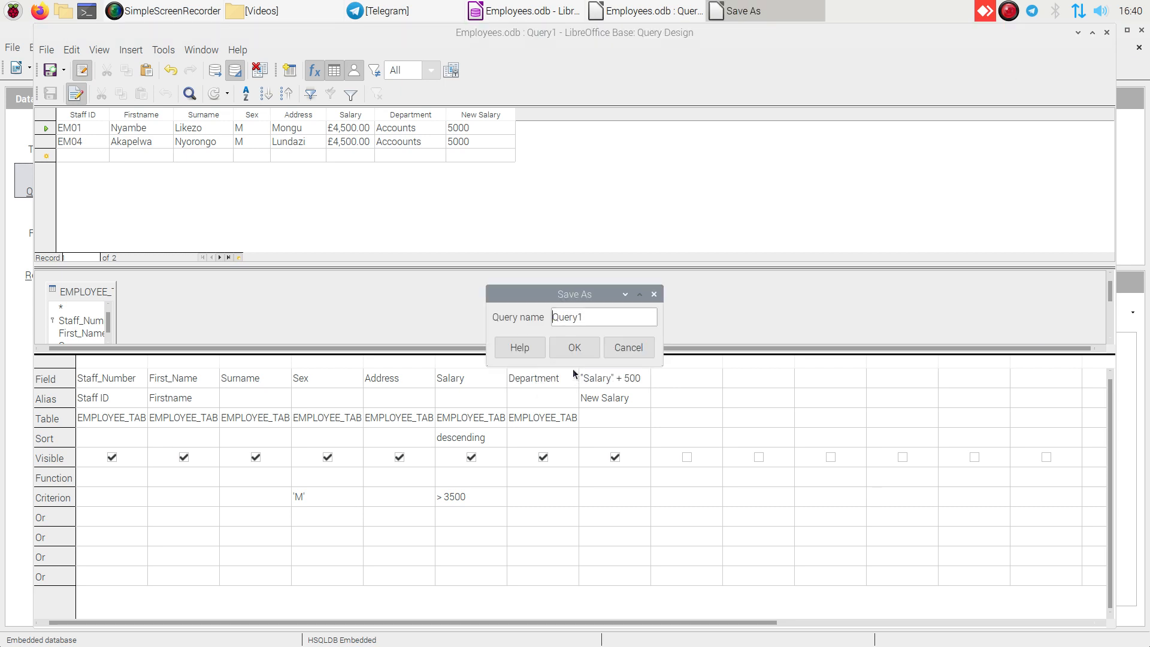
pyautogui.press('BackSpace')
pyautogui.press('BackSpace')
pyautogui.press('BackSpace')
pyautogui.press('BackSpace')
pyautogui.press('BackSpace')
pyautogui.press('BackSpace')
pyautogui.write('Salary plus bonus')
pyautogui.click(574, 348)
pyautogui.hotkey('ctrl', 'w')
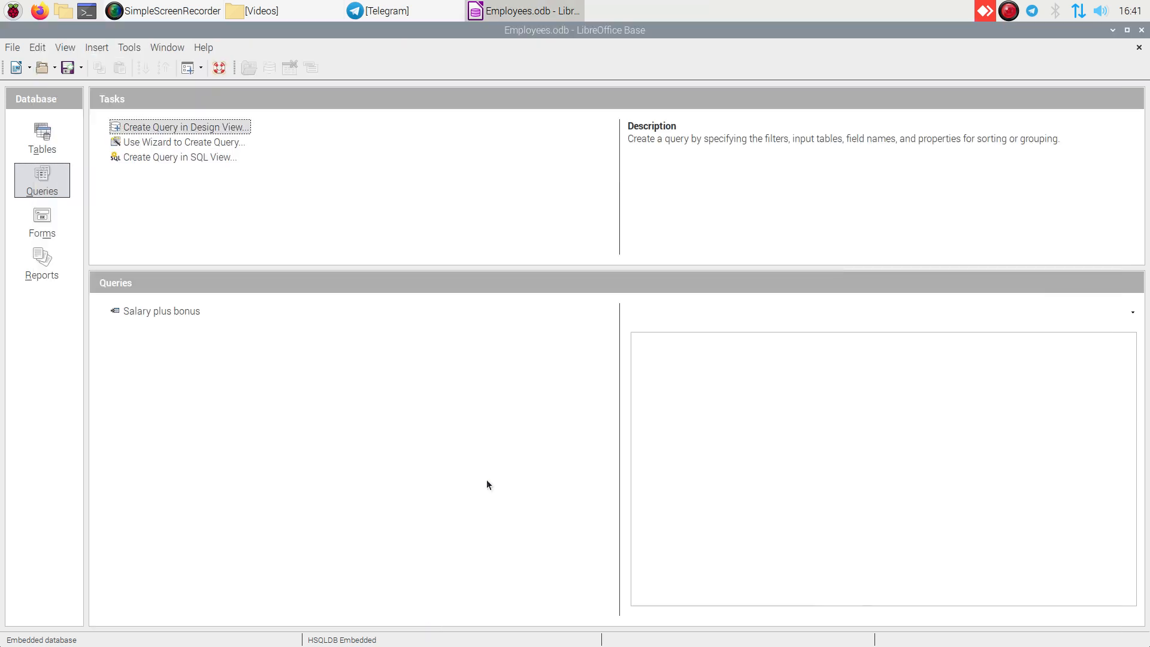
# - Create another query in Design View and add EMPLOYEE_TABLE to it
pyautogui.click(264, 232)
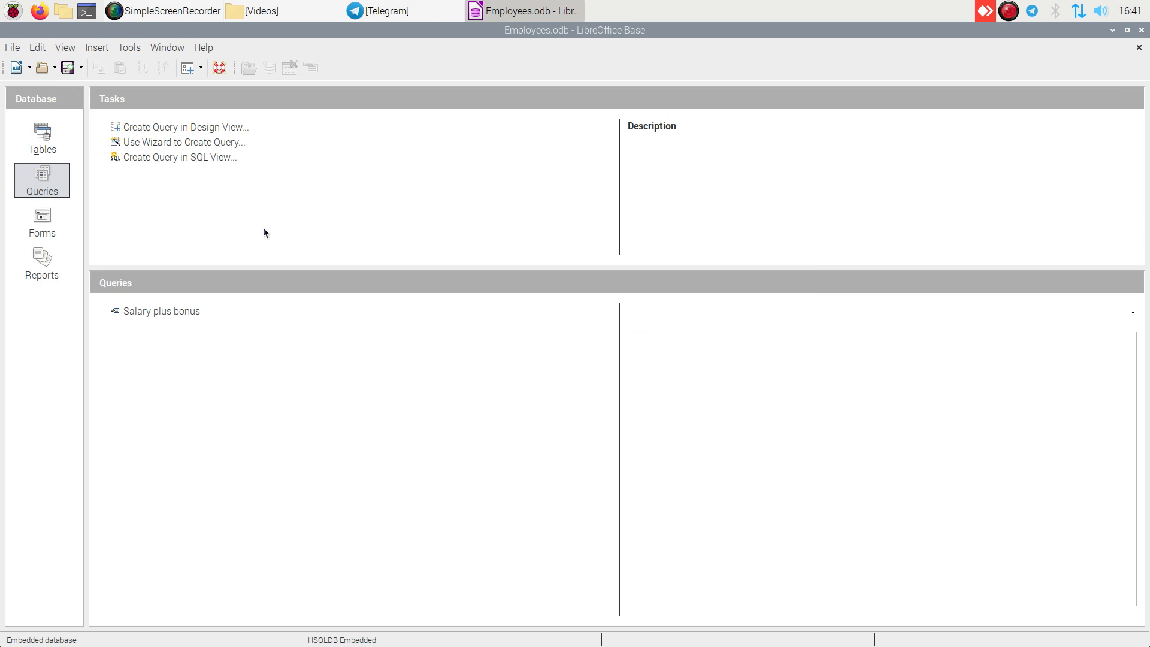
pyautogui.click(211, 125)
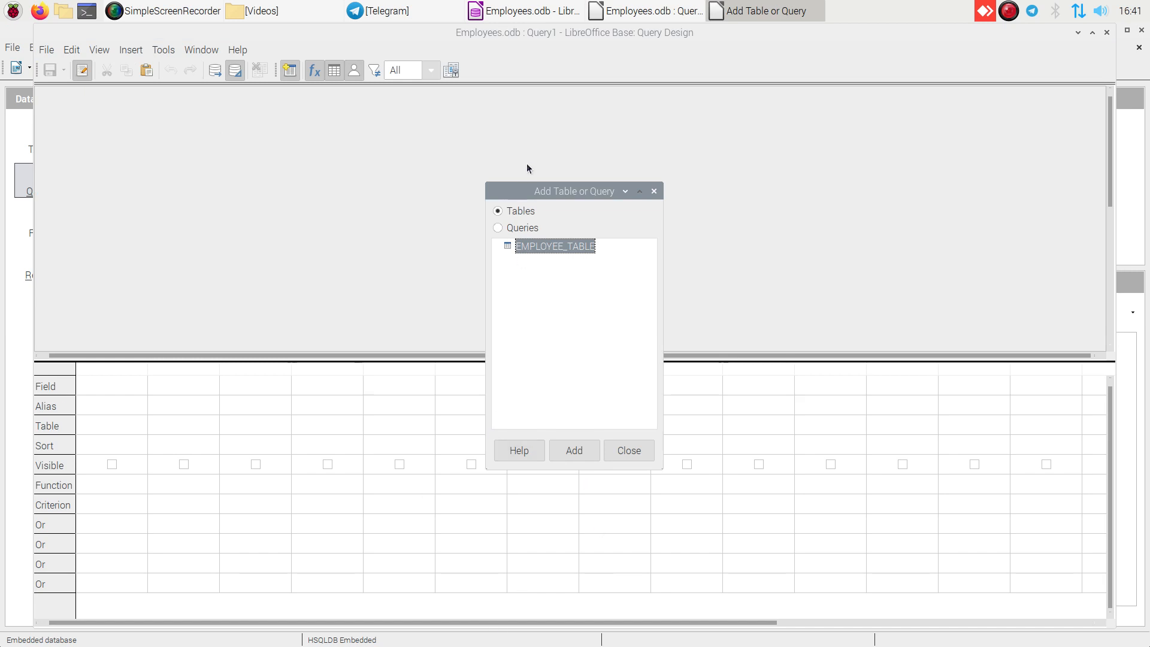
pyautogui.click(567, 452)
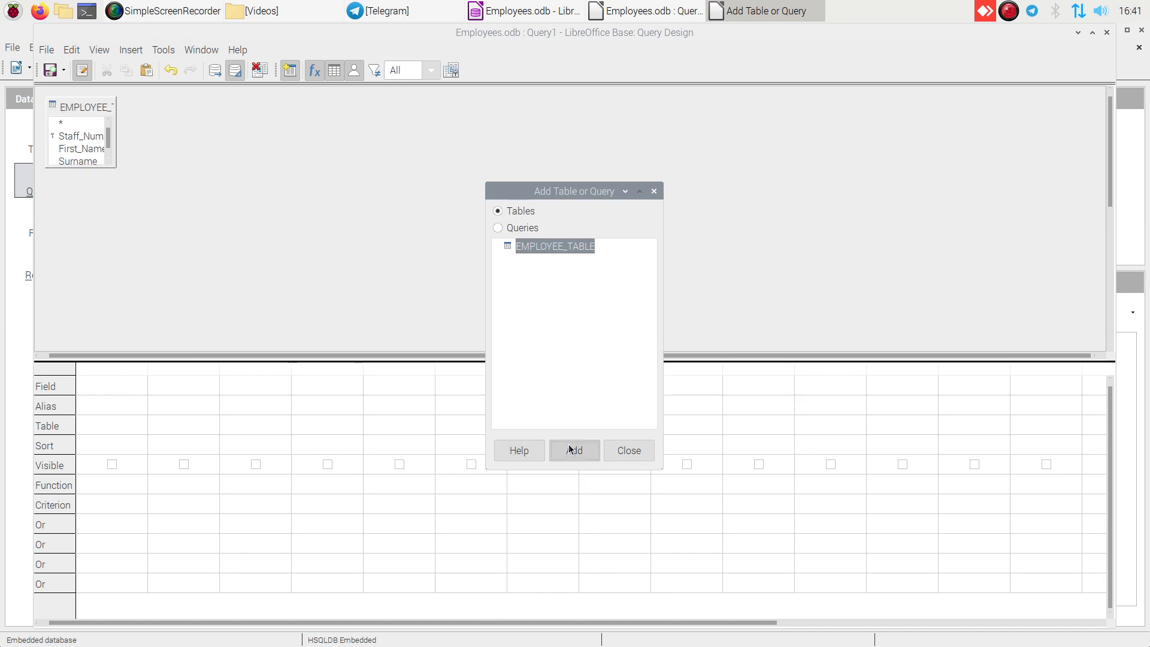
pyautogui.click(624, 449)
# - Set the first query column to all fields, EMPLOYEE_TABLE.*, and the second column to EMPLOYEE_TABLE.Sex
pyautogui.click(102, 382)
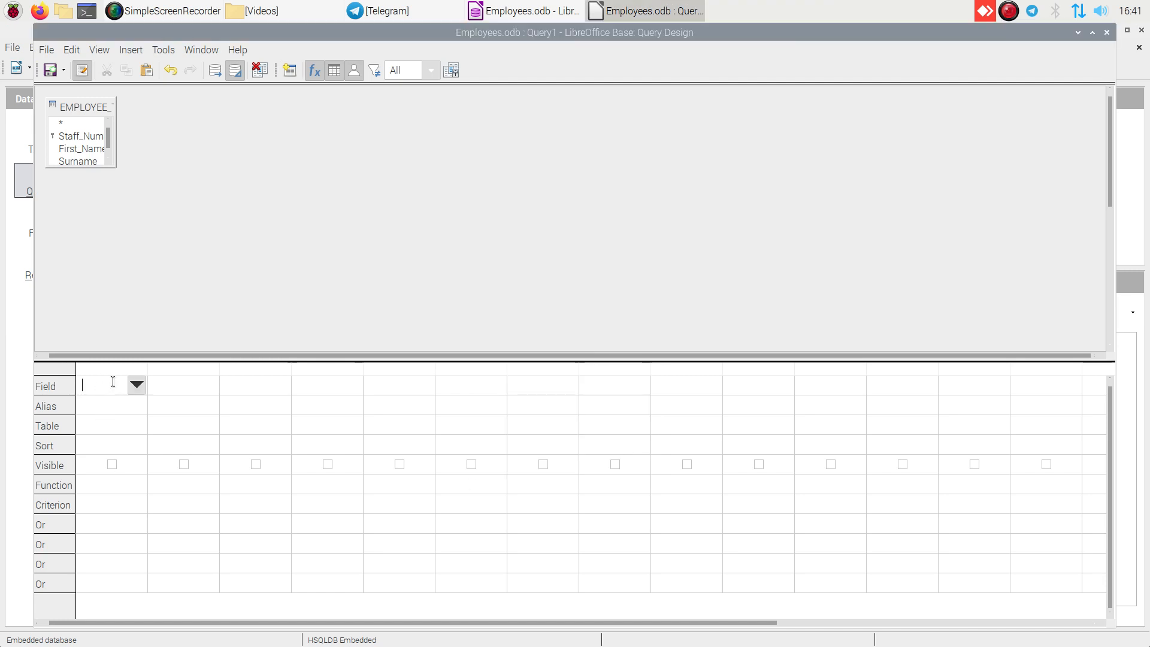
pyautogui.click(137, 384)
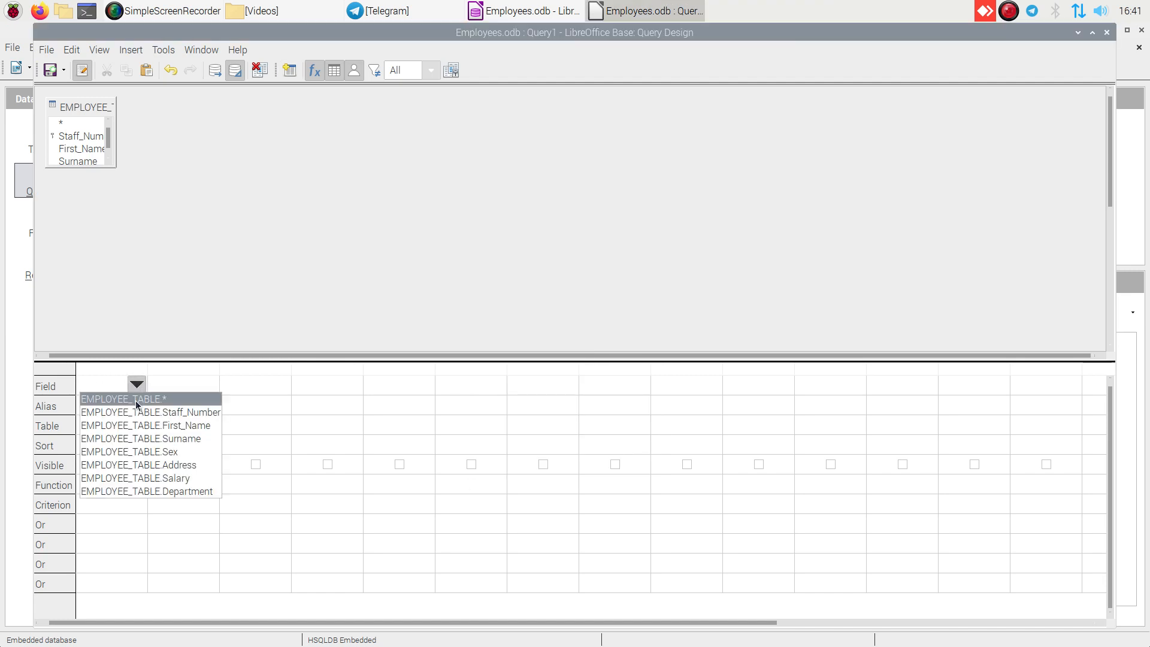
pyautogui.click(135, 400)
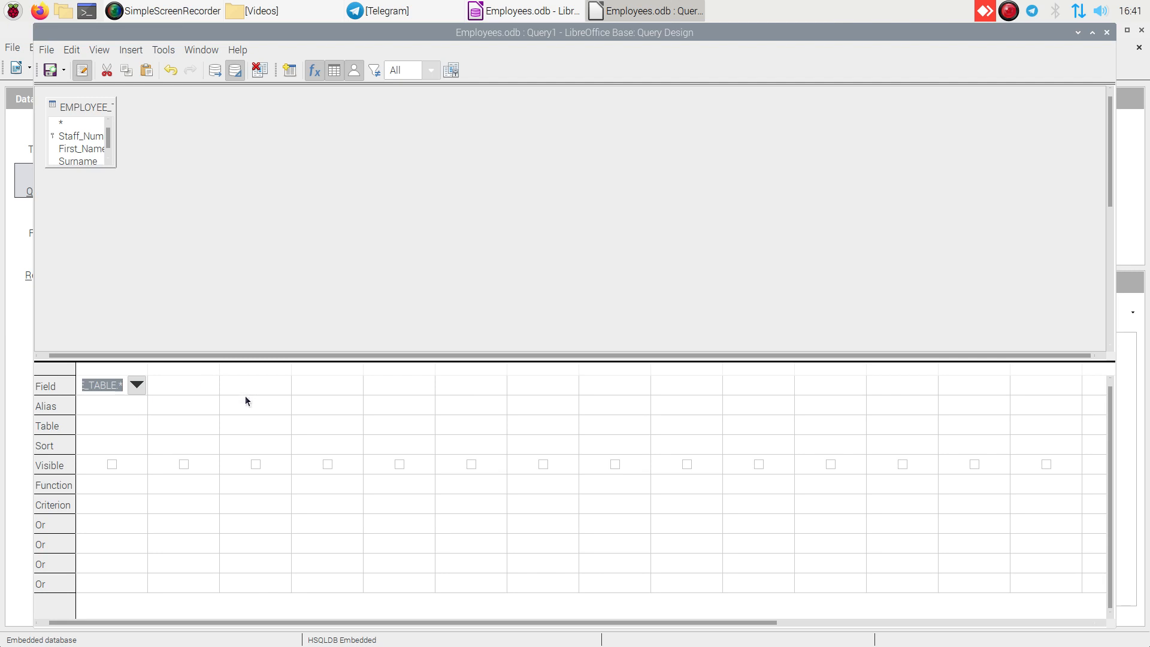
pyautogui.click(175, 389)
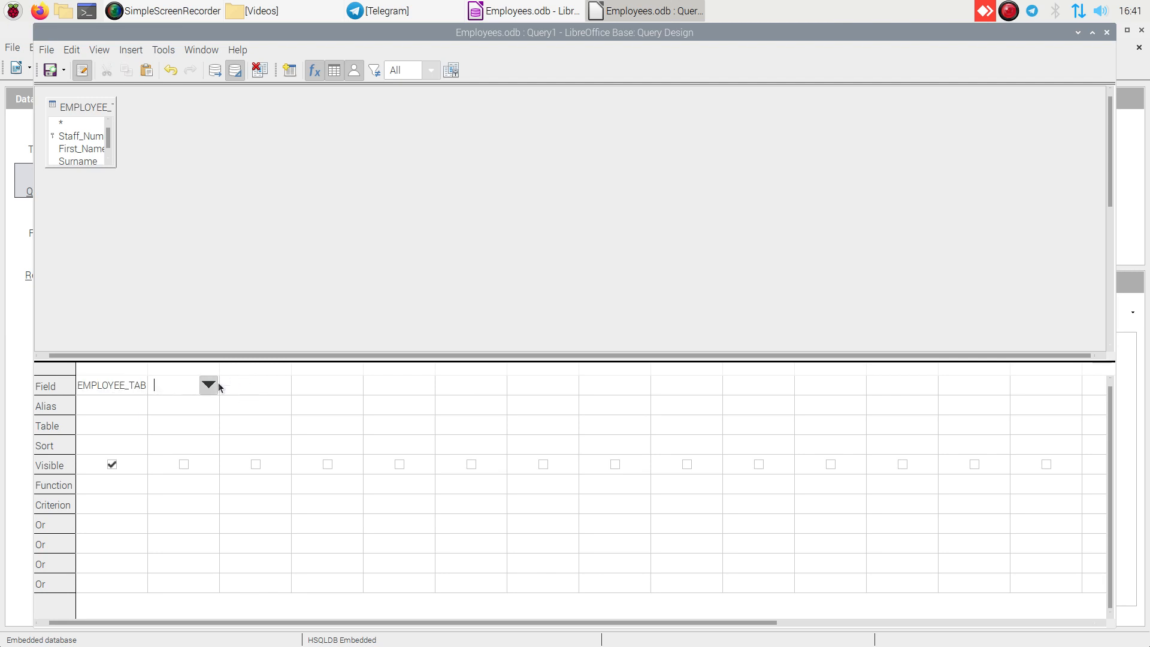
pyautogui.click(208, 385)
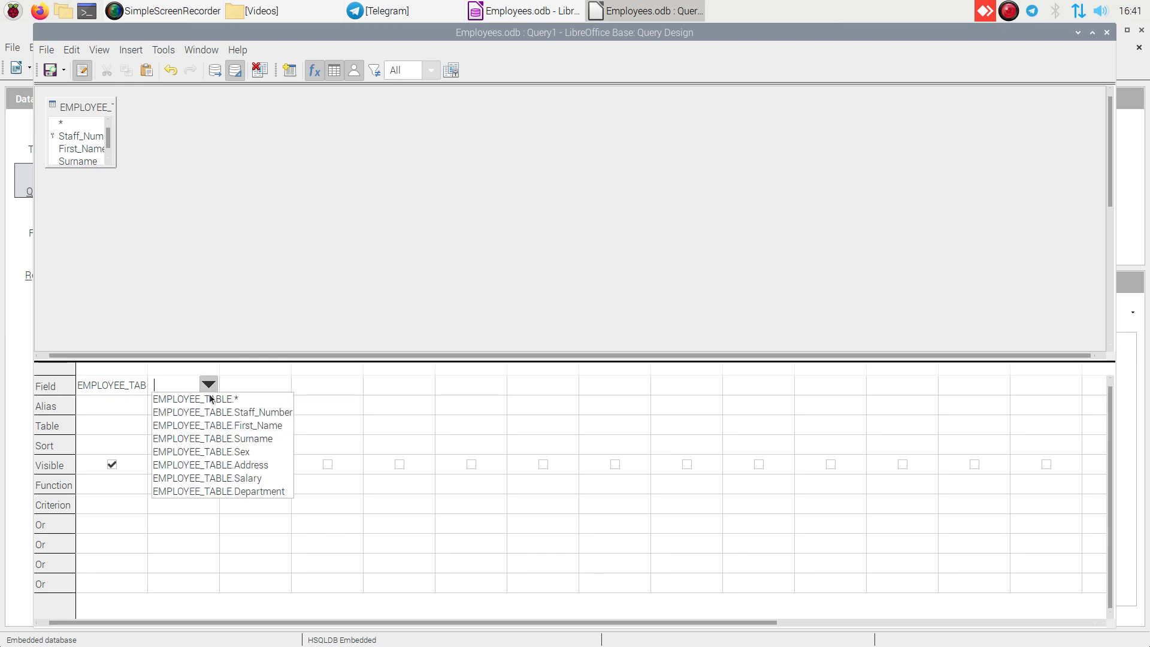
pyautogui.click(212, 452)
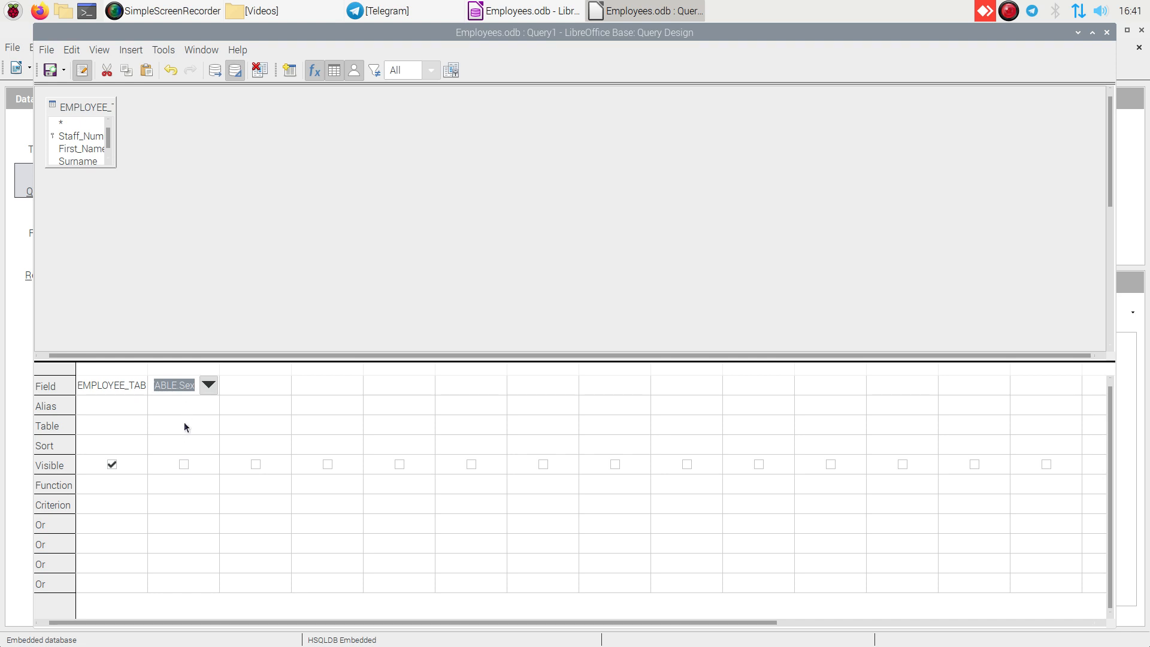
# - Hide the Sex column from the query results
pyautogui.click(182, 494)
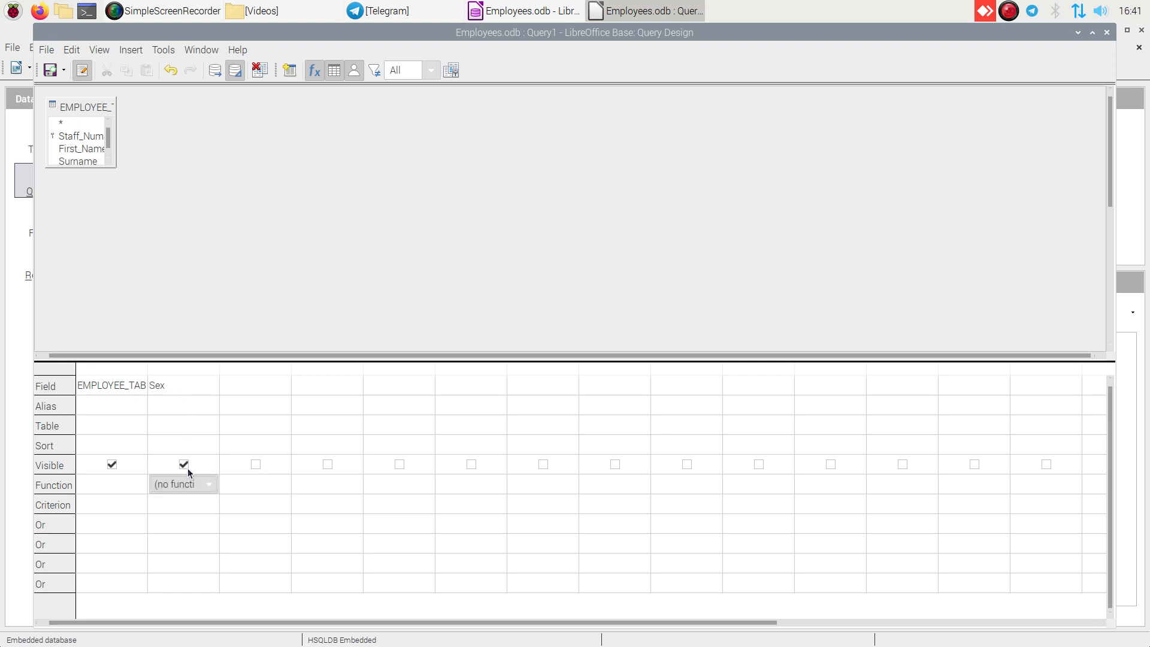
pyautogui.click(191, 468)
pyautogui.click(193, 484)
# - Set the Sex column's criterion to F and run the query
pyautogui.click(192, 504)
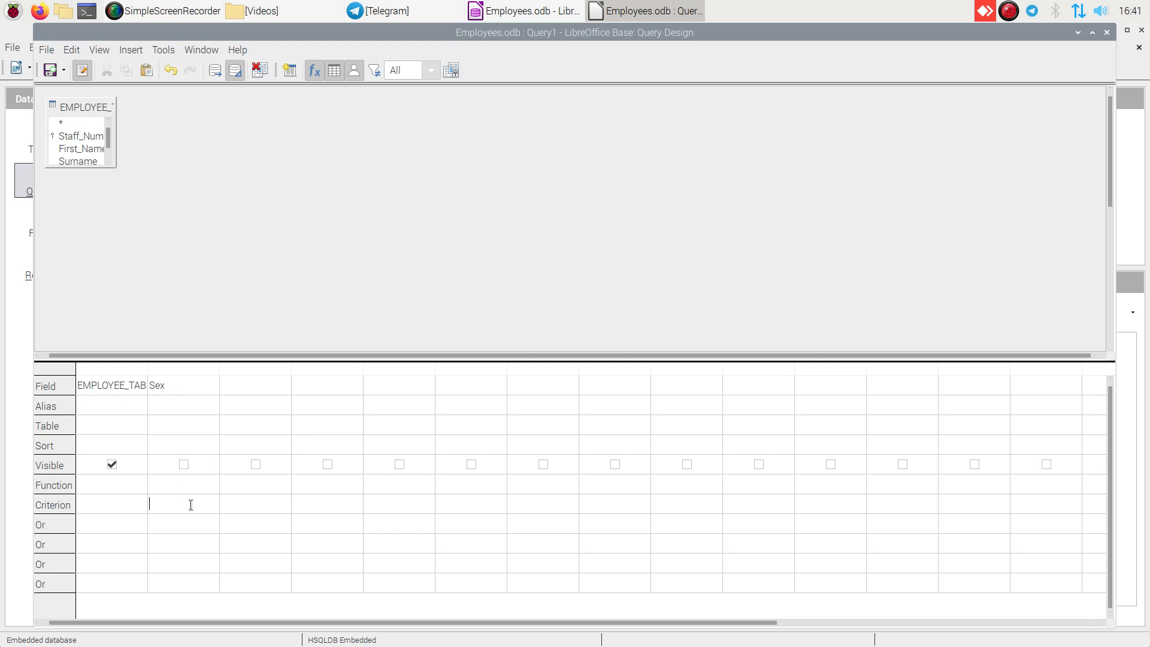
pyautogui.write('M')
pyautogui.press('BackSpace')
pyautogui.write('F')
pyautogui.click(215, 72)
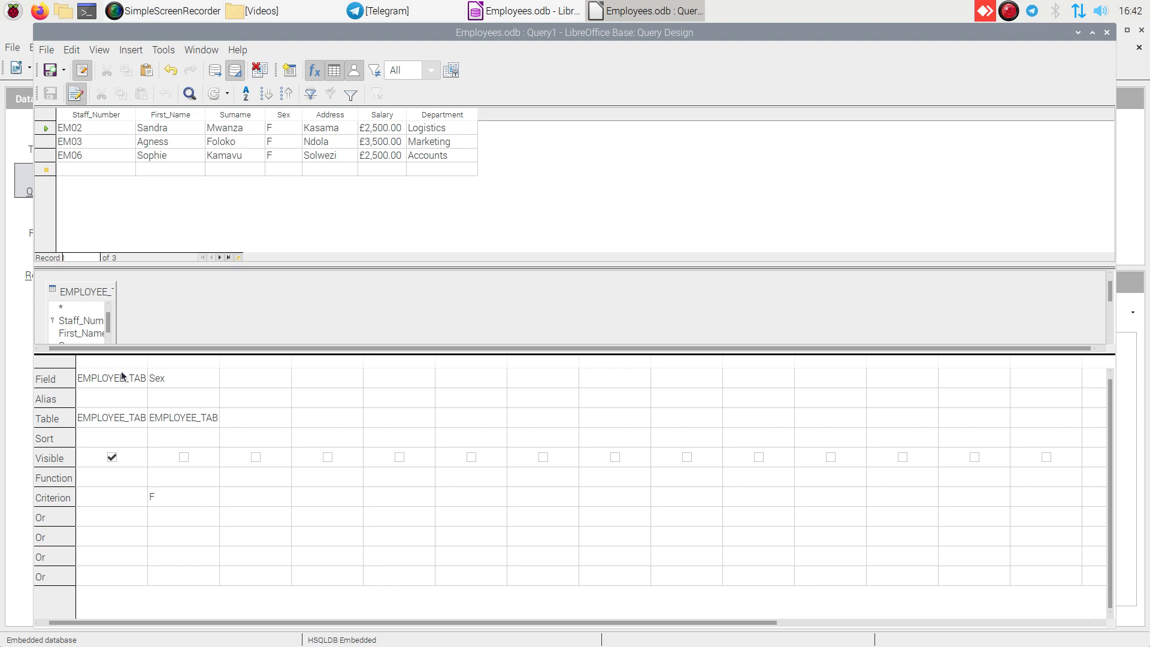
# - Rerun the query with the separate Sex column shown, and hide that column again
pyautogui.click(184, 457)
pyautogui.click(216, 69)
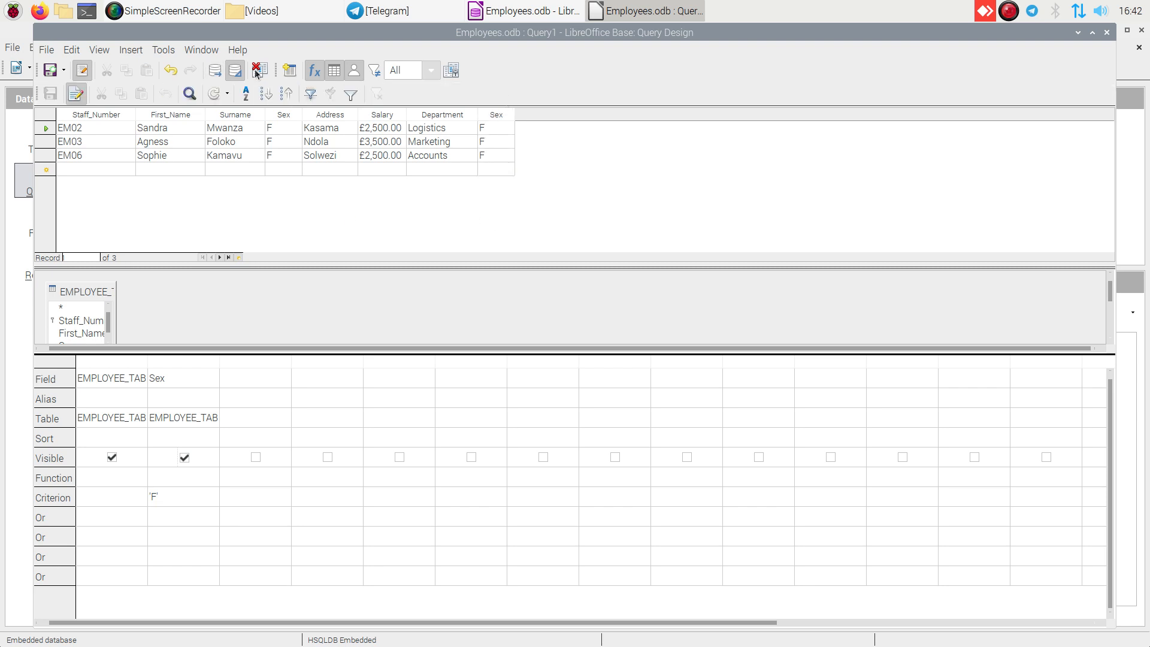
pyautogui.click(185, 457)
# - Give the Sex column the alias Gender and run the query with the column hidden and with it shown
pyautogui.write('Gender')
pyautogui.click(213, 72)
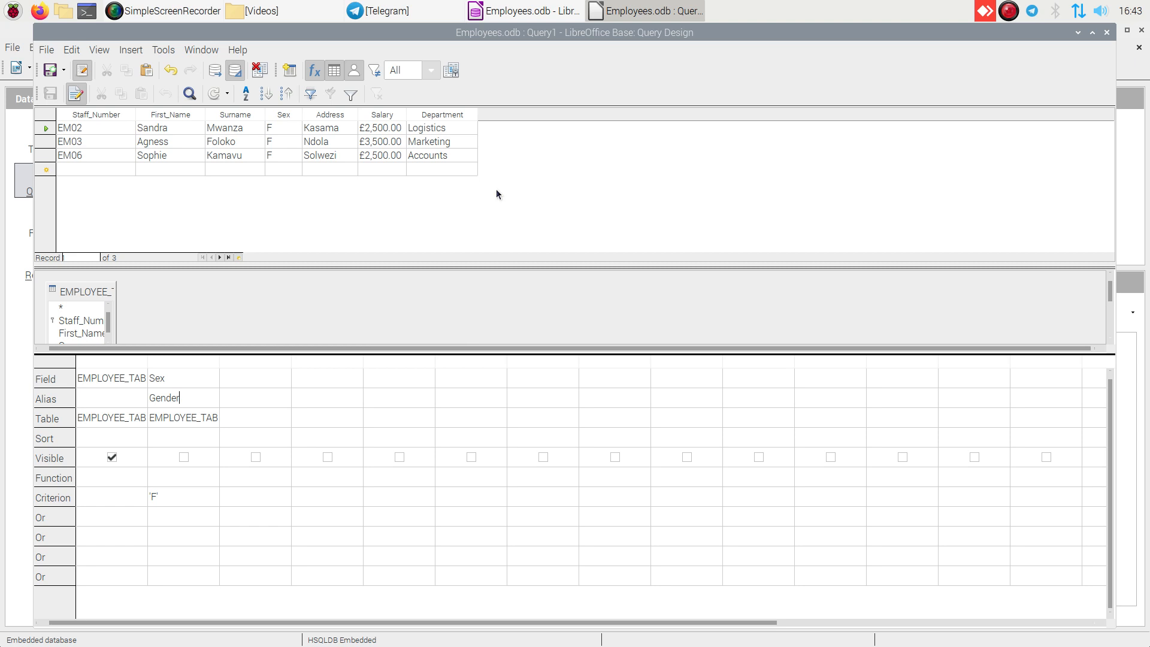
pyautogui.click(184, 457)
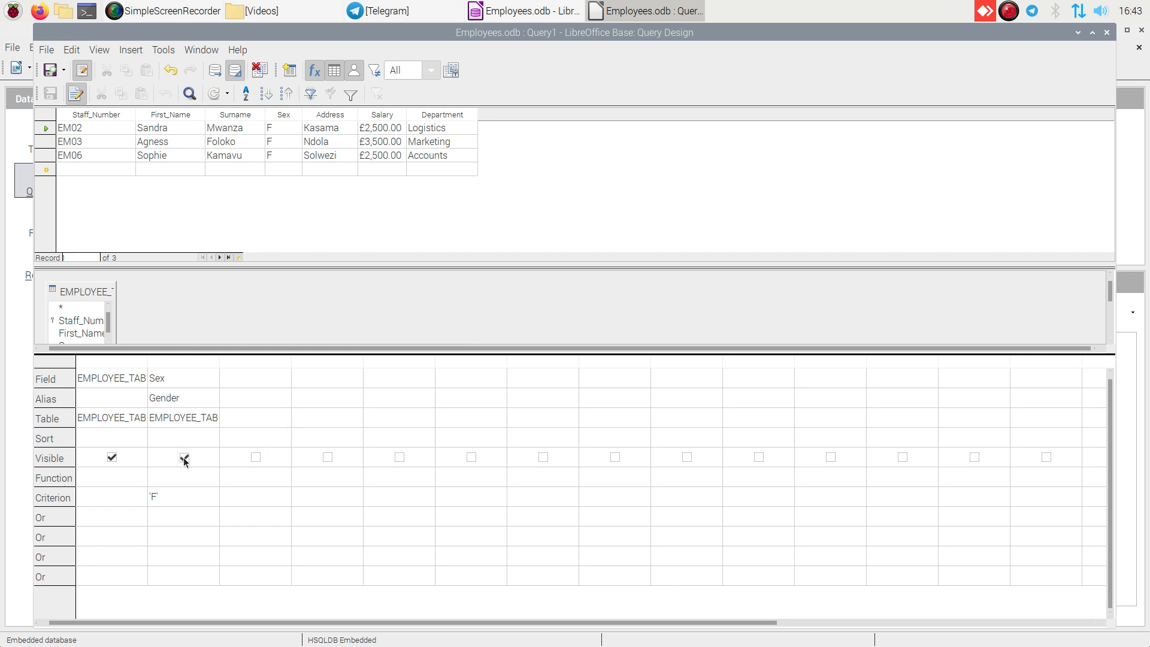
pyautogui.click(214, 71)
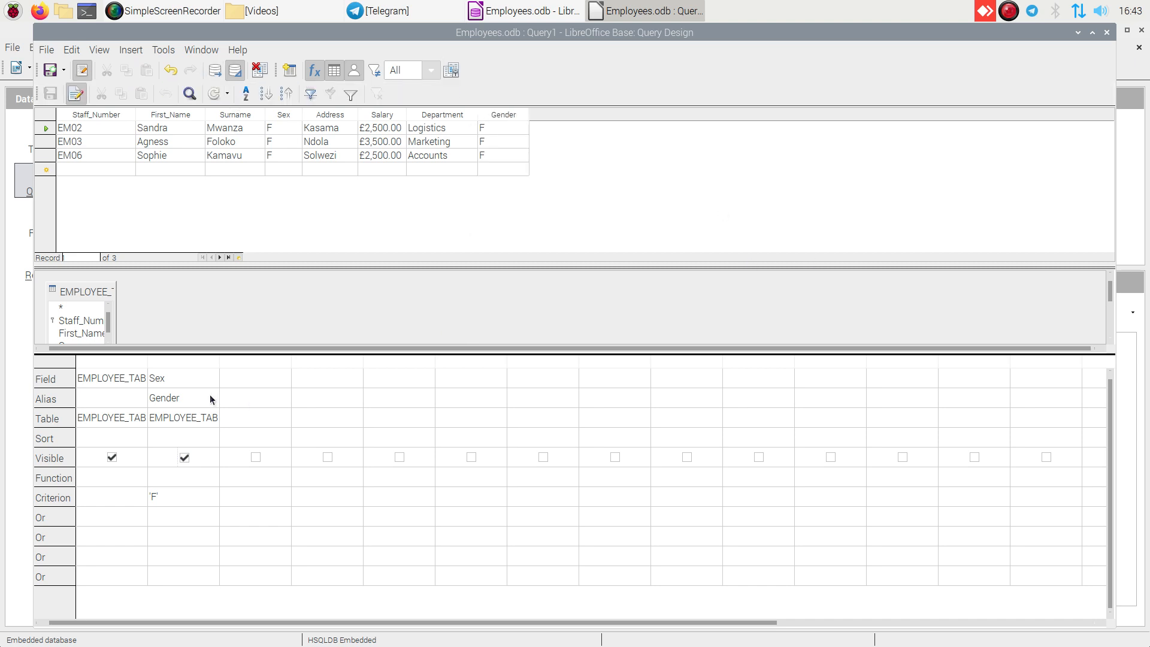
# - Hide the Gender column and change the first column's field to Staff_Number
pyautogui.click(109, 382)
pyautogui.click(136, 377)
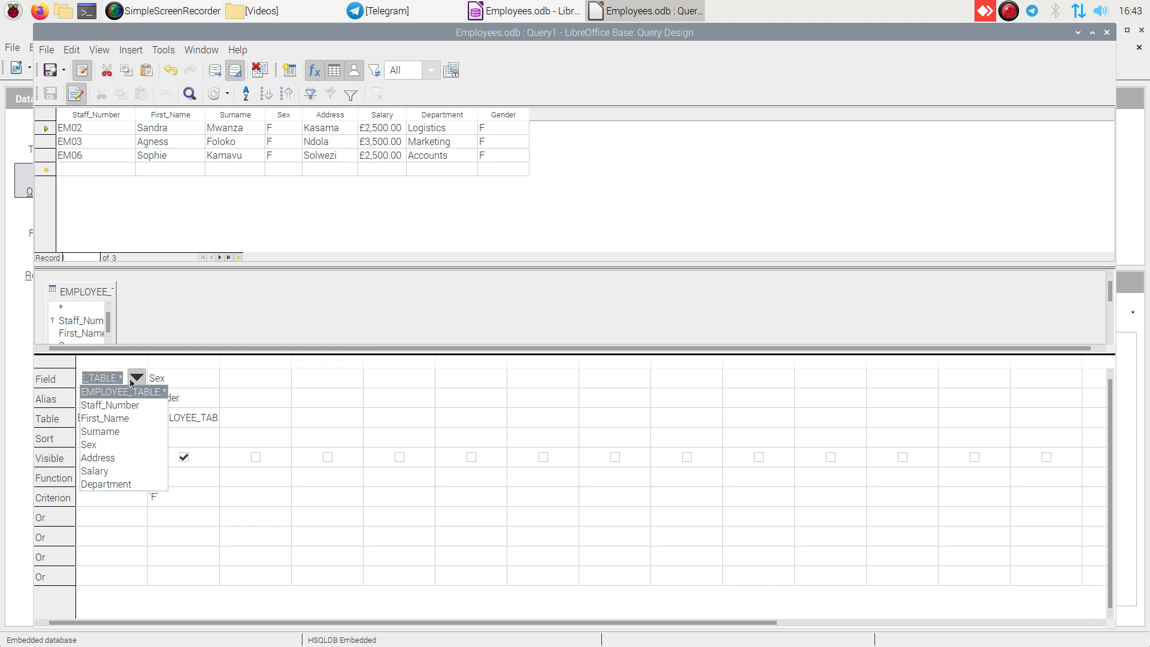
pyautogui.click(136, 379)
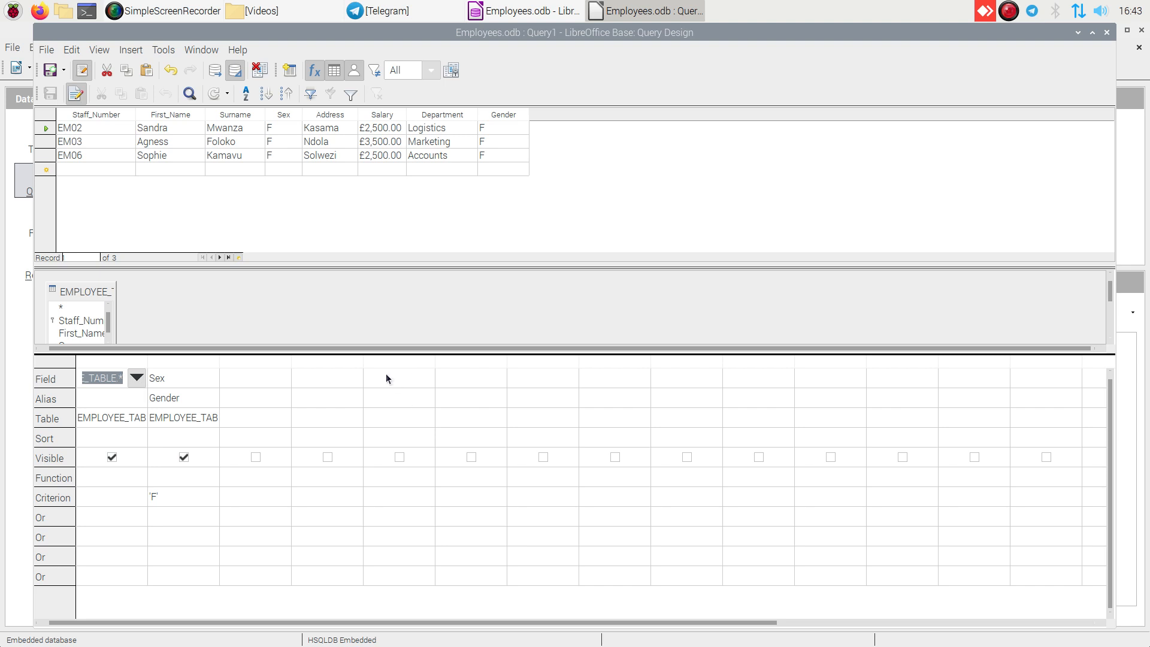
pyautogui.click(184, 458)
pyautogui.click(122, 377)
pyautogui.click(137, 375)
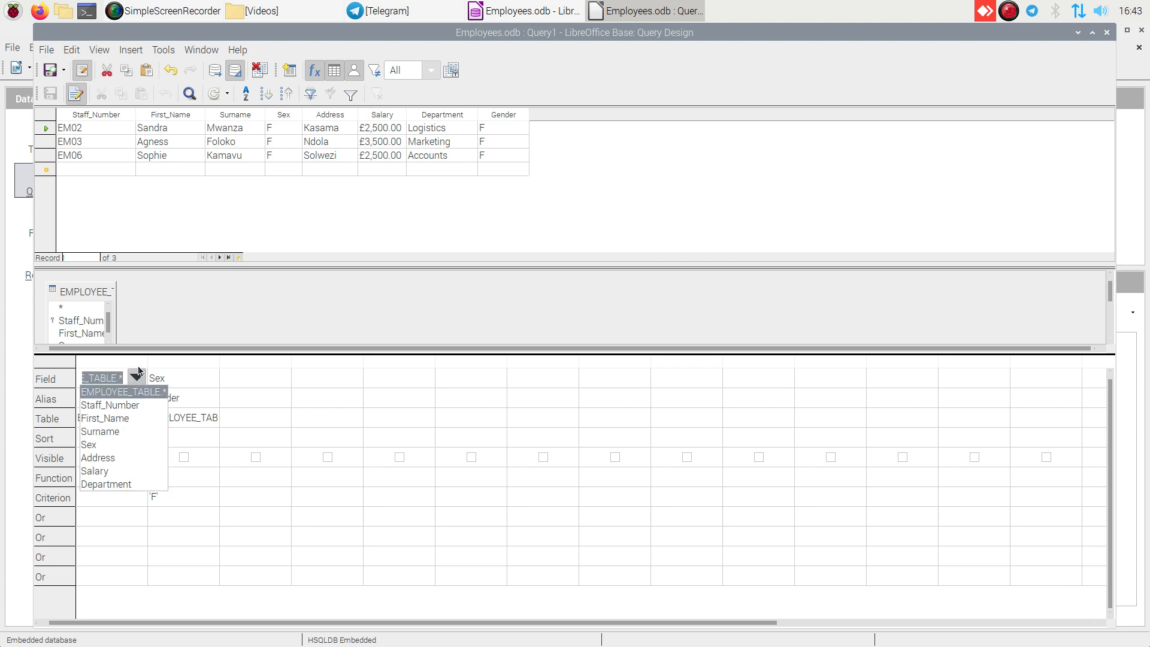
pyautogui.click(124, 405)
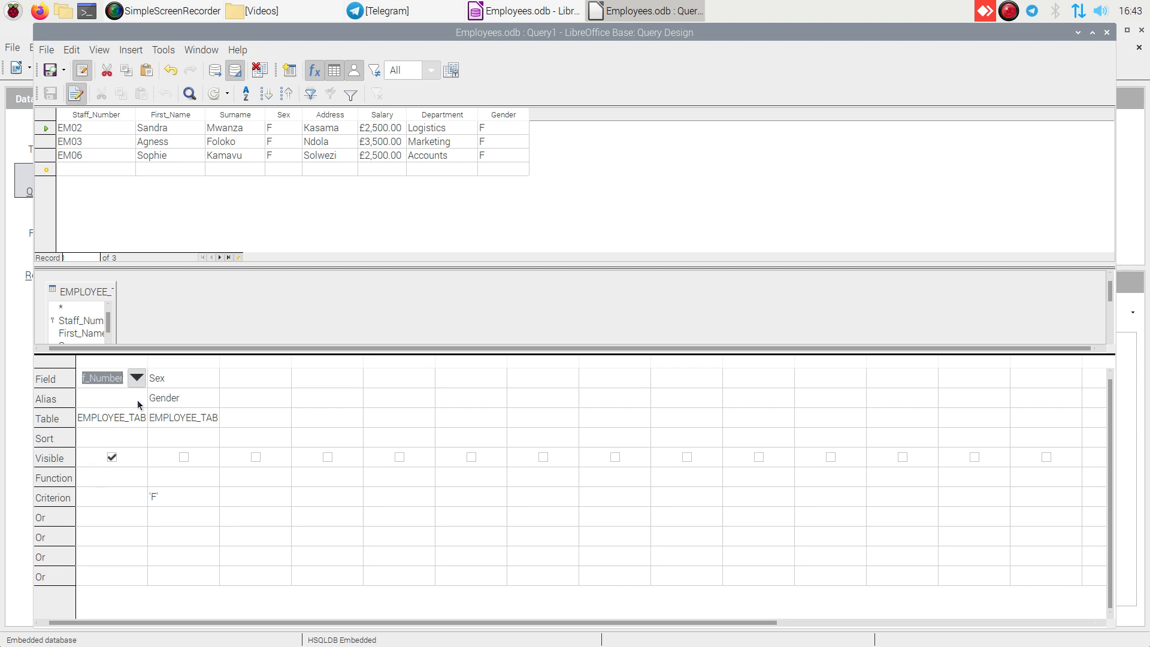
# - Change the second column's field to First_Name and replace its alias with Firstname
pyautogui.click(160, 383)
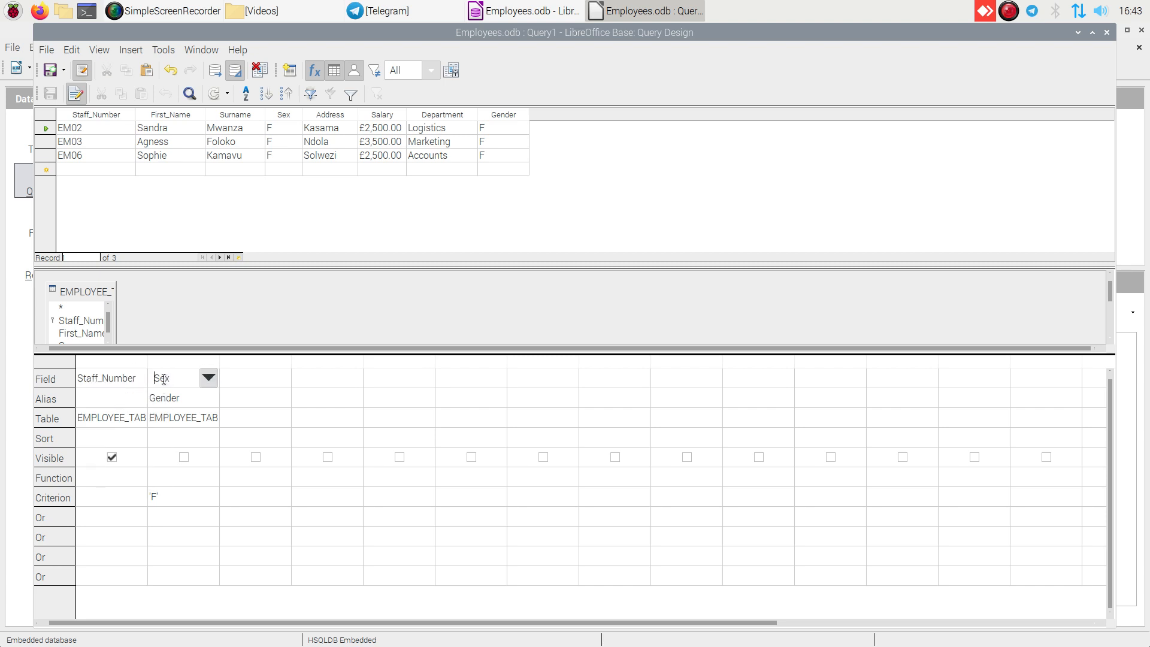
pyautogui.click(210, 378)
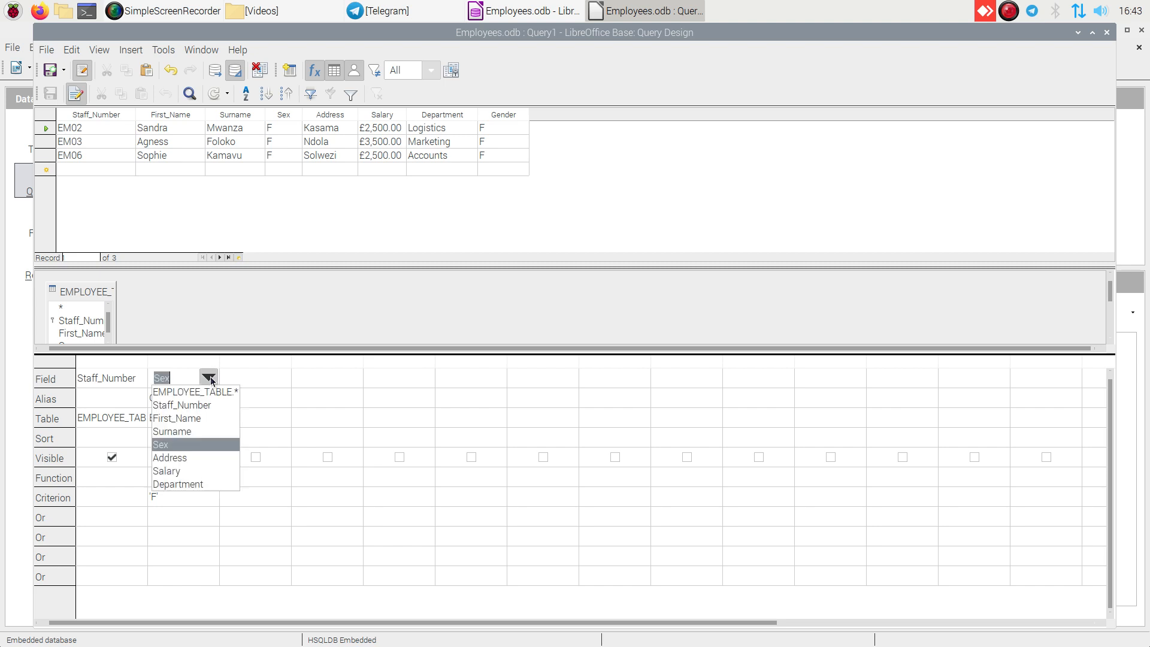
pyautogui.click(192, 421)
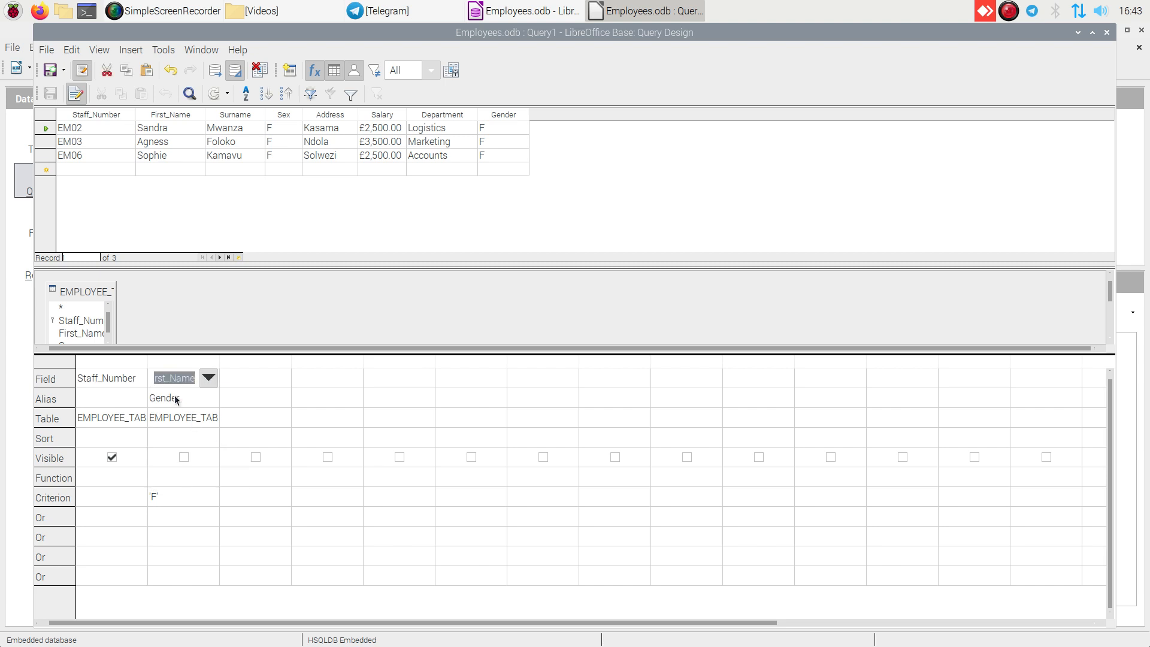
pyautogui.click(169, 398)
pyautogui.press('Home')
pyautogui.press('Delete')
pyautogui.press('Delete')
pyautogui.press('Delete')
pyautogui.press('Delete')
pyautogui.press('Delete')
pyautogui.press('Delete')
pyautogui.write('Firstname')
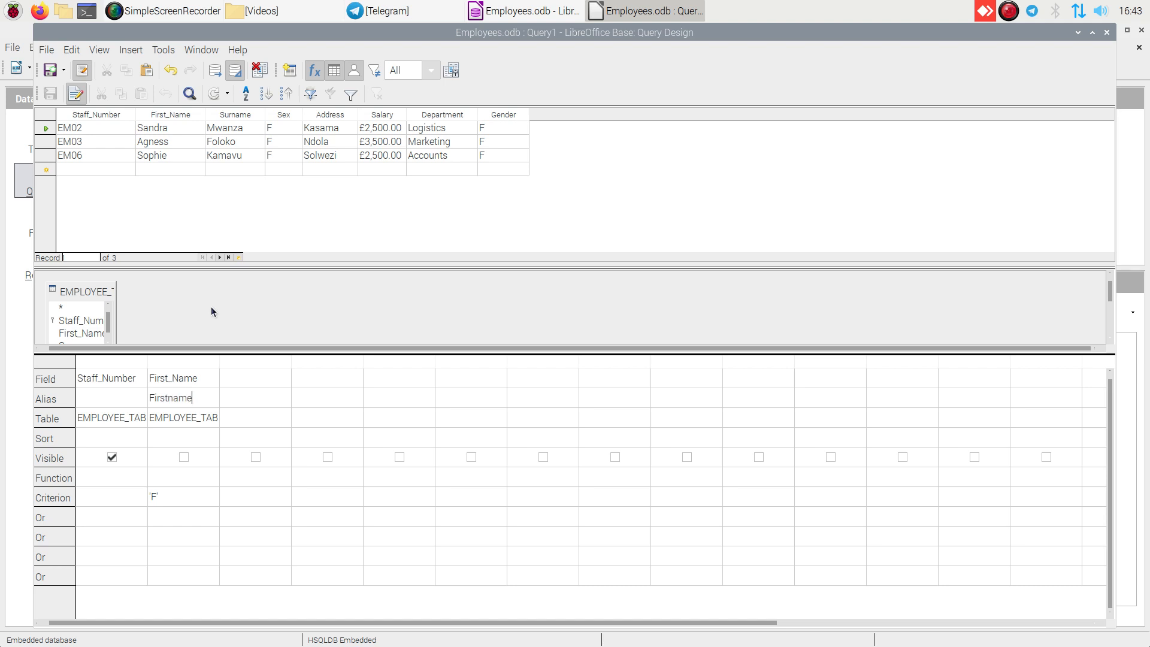
# - Make the First_Name column visible and set the third column's field to Surname
pyautogui.click(182, 457)
pyautogui.click(249, 377)
pyautogui.click(277, 381)
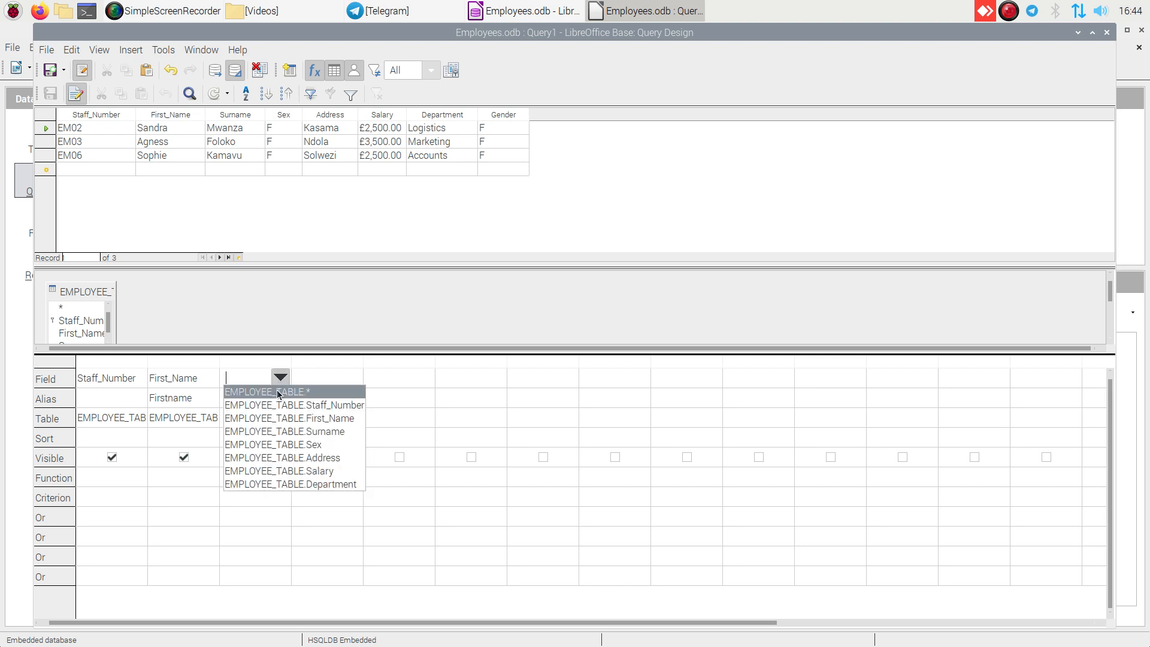
pyautogui.click(279, 432)
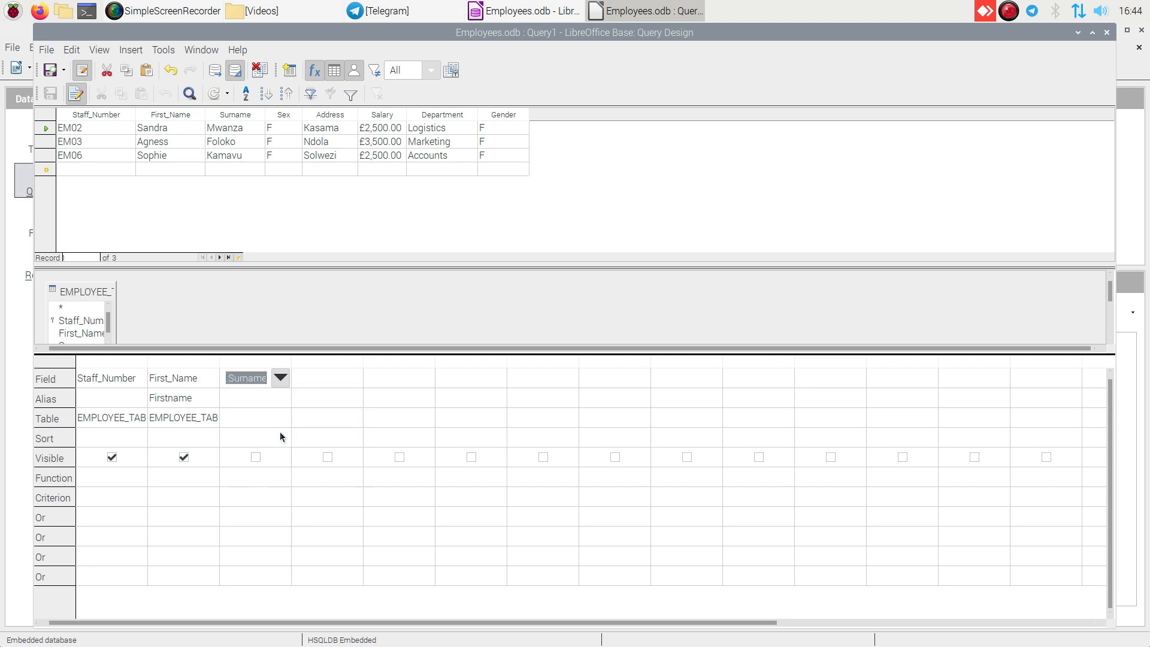
# - Set the fourth column's field to Sex and give it the alias Gender
pyautogui.click(316, 379)
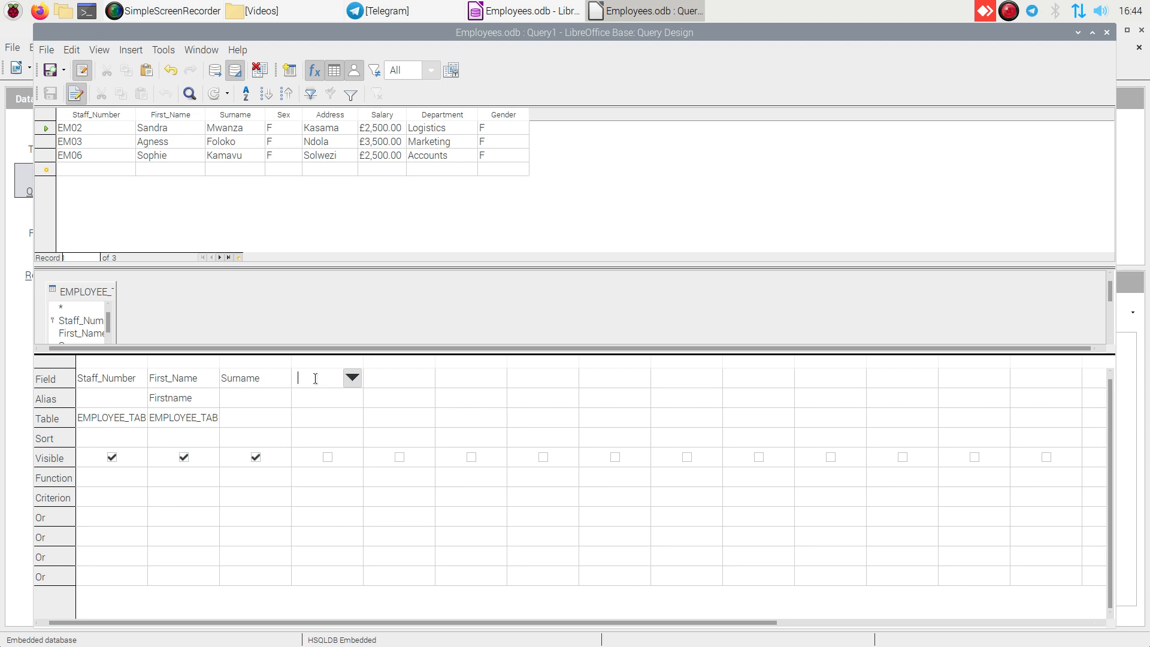
pyautogui.click(352, 378)
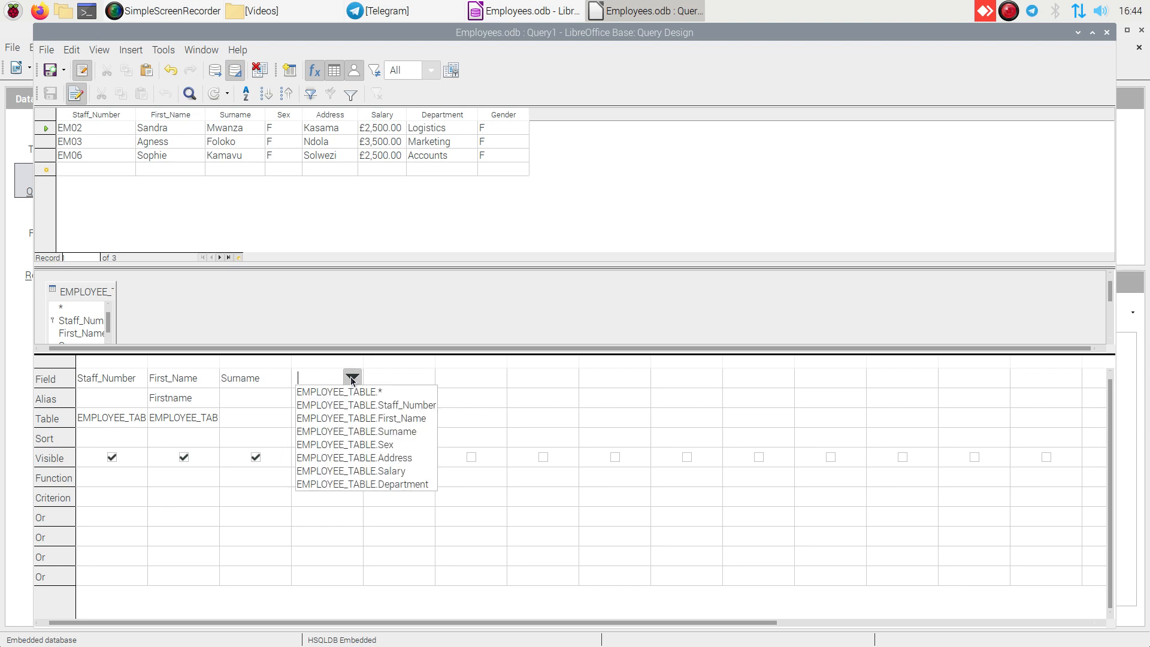
pyautogui.click(347, 446)
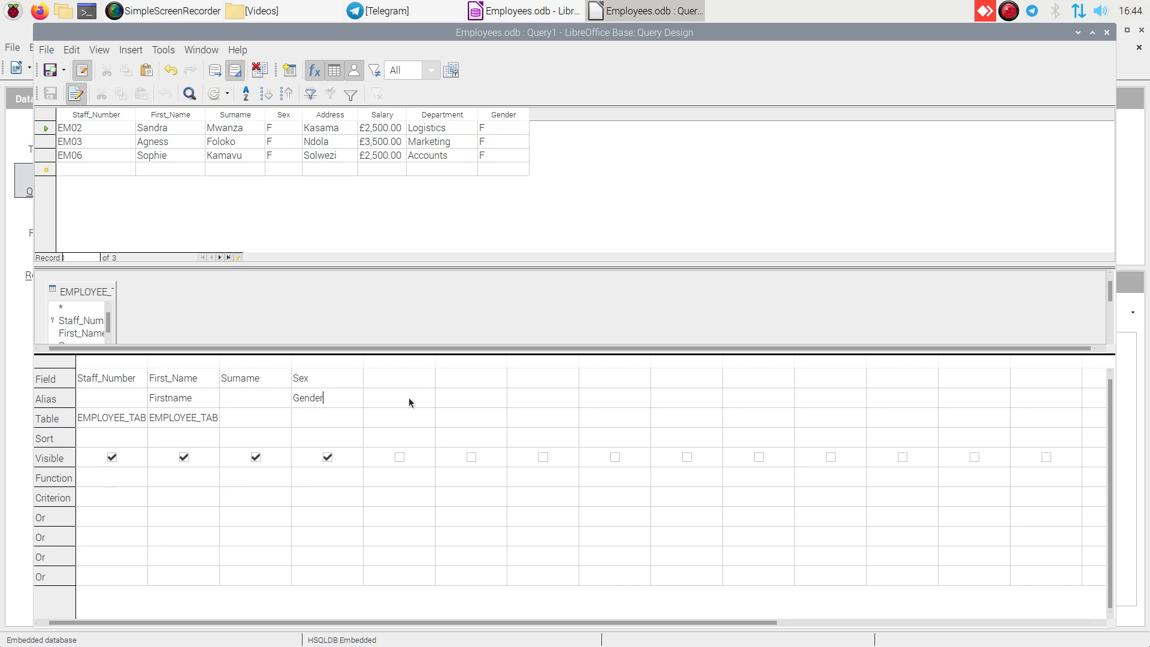
# - Add the Address, Salary and Department fields of EMPLOYEE_TABLE to the fifth, sixth and seventh query columns
pyautogui.click(411, 379)
pyautogui.click(424, 378)
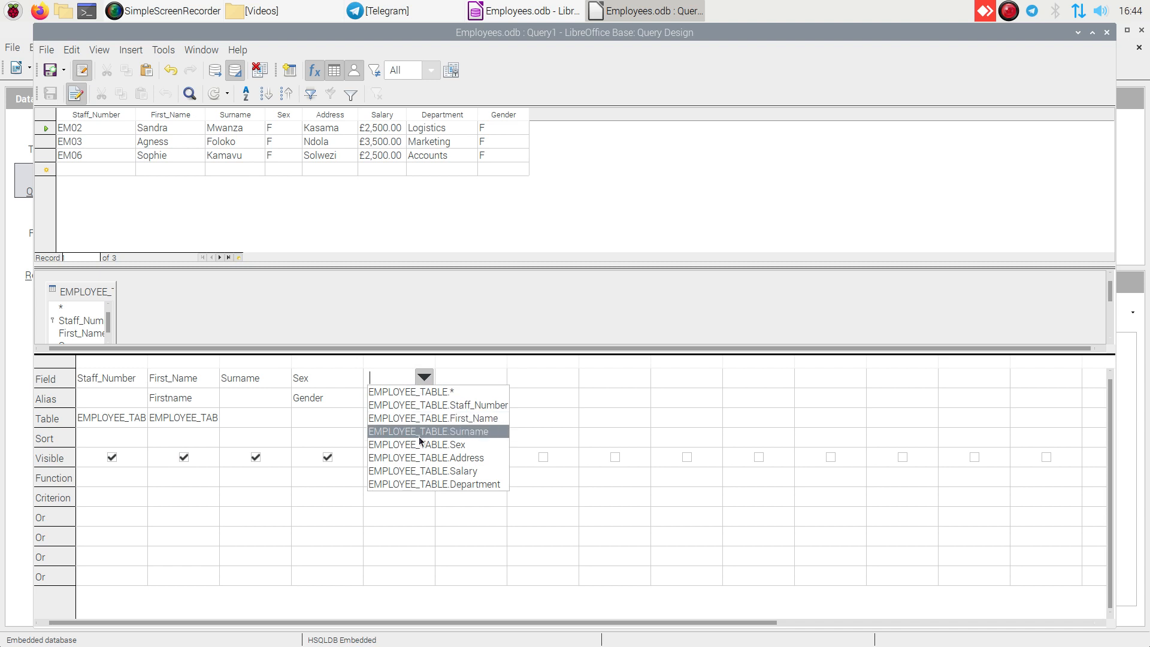
pyautogui.click(423, 459)
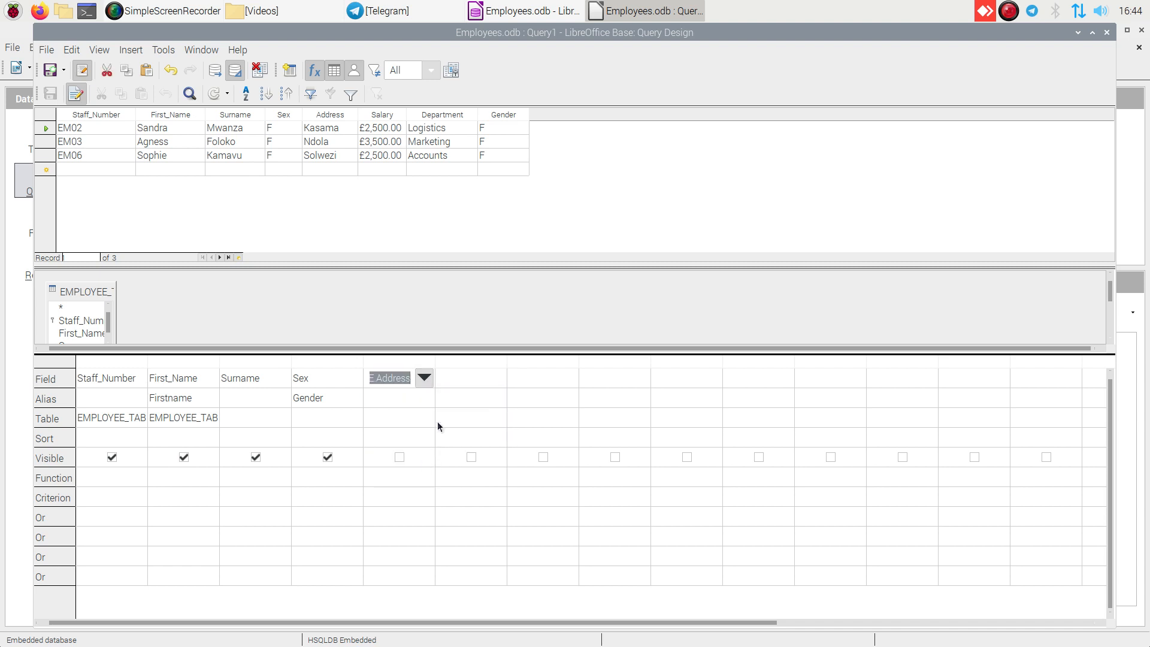
pyautogui.click(472, 383)
pyautogui.click(496, 378)
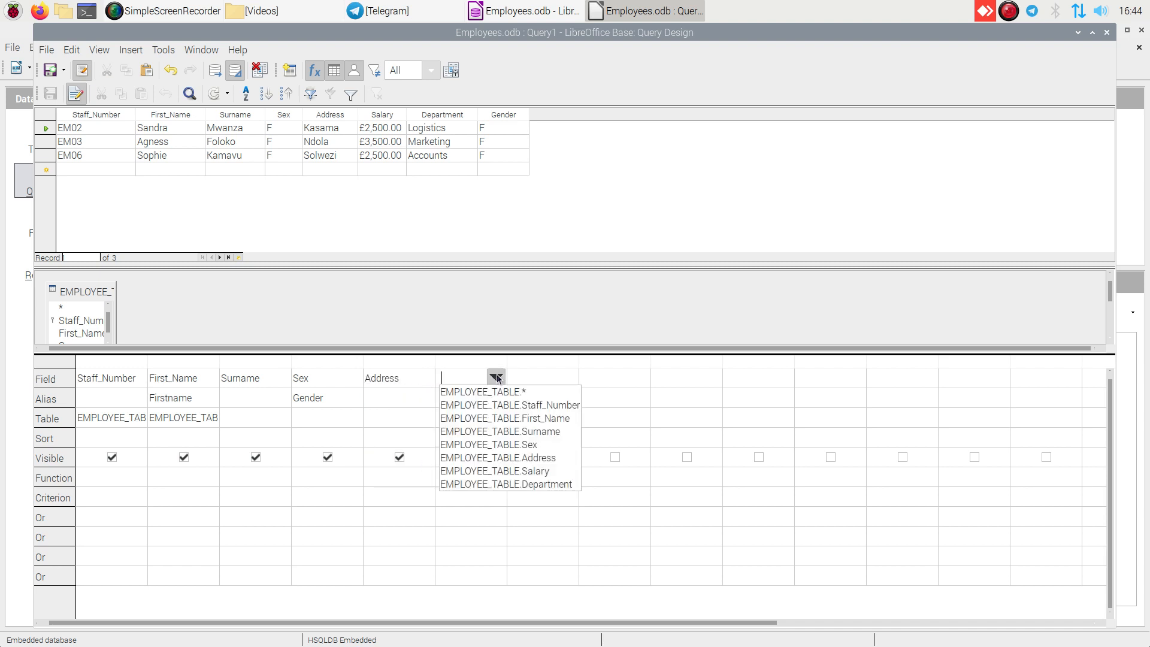
pyautogui.click(491, 471)
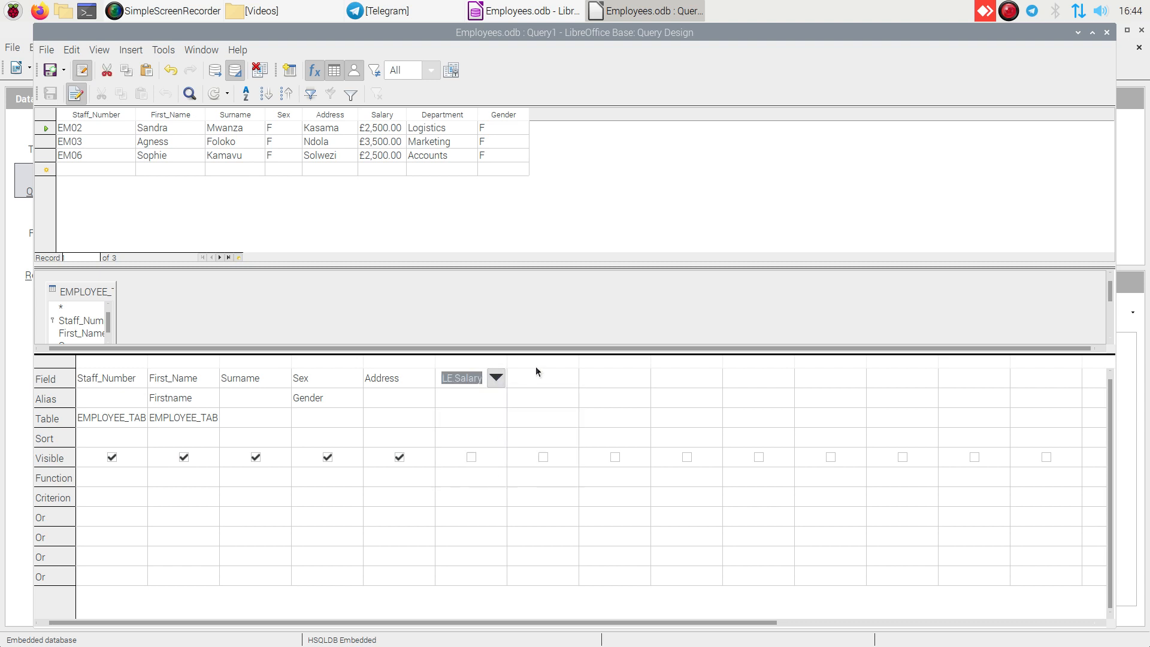
pyautogui.click(535, 383)
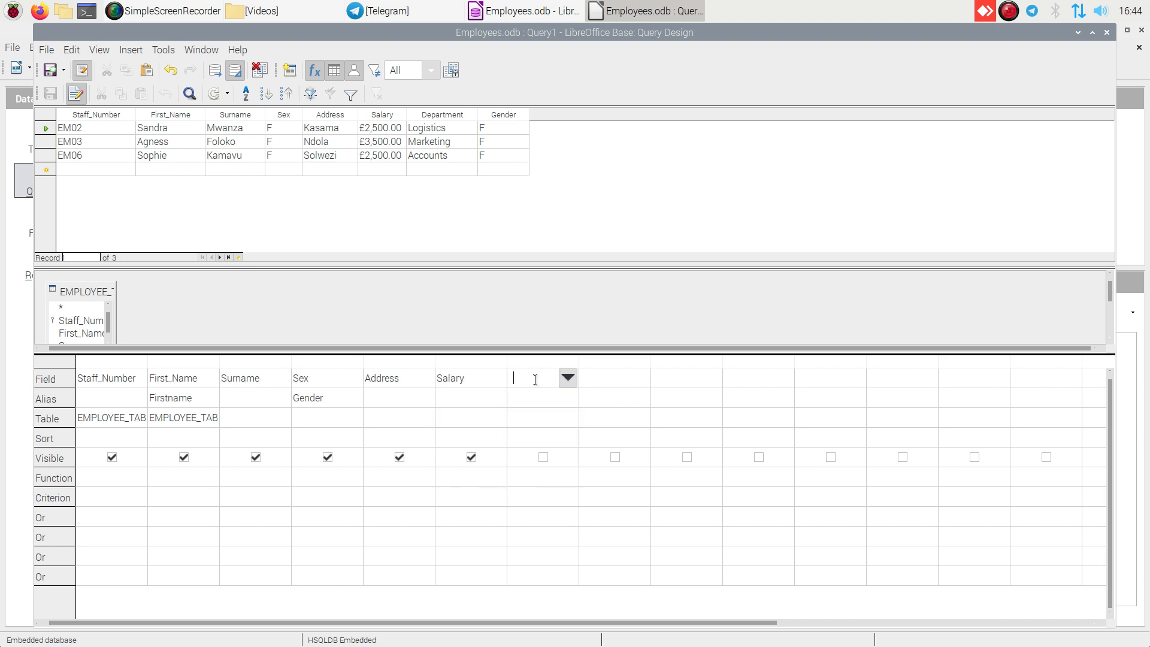
pyautogui.click(568, 378)
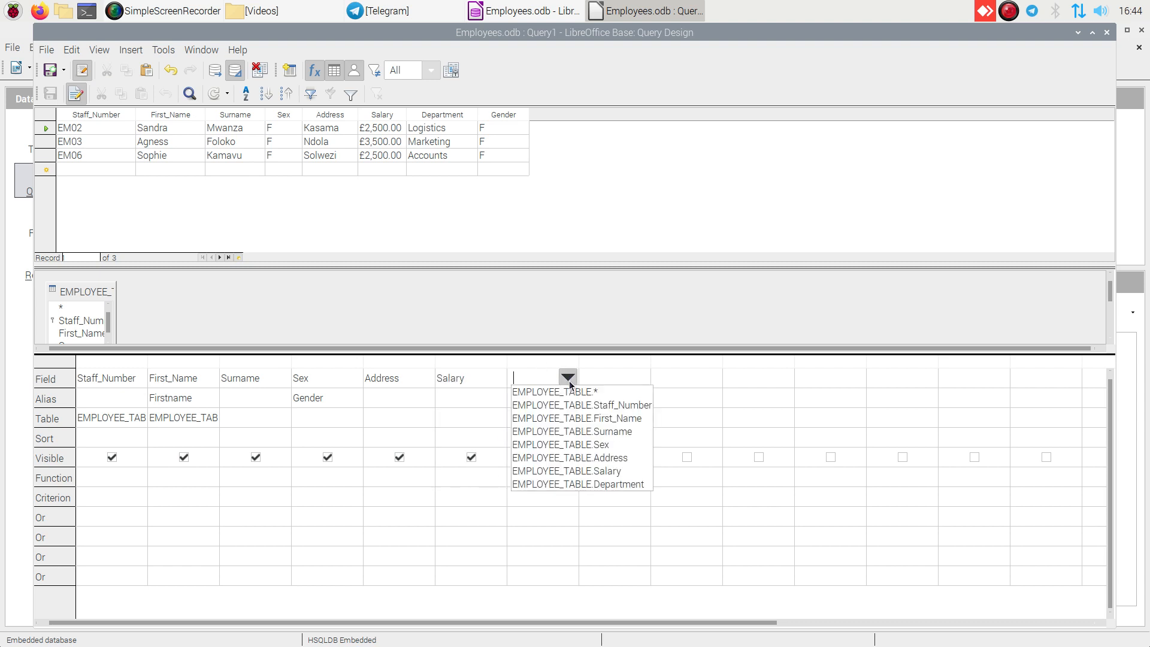
pyautogui.click(559, 484)
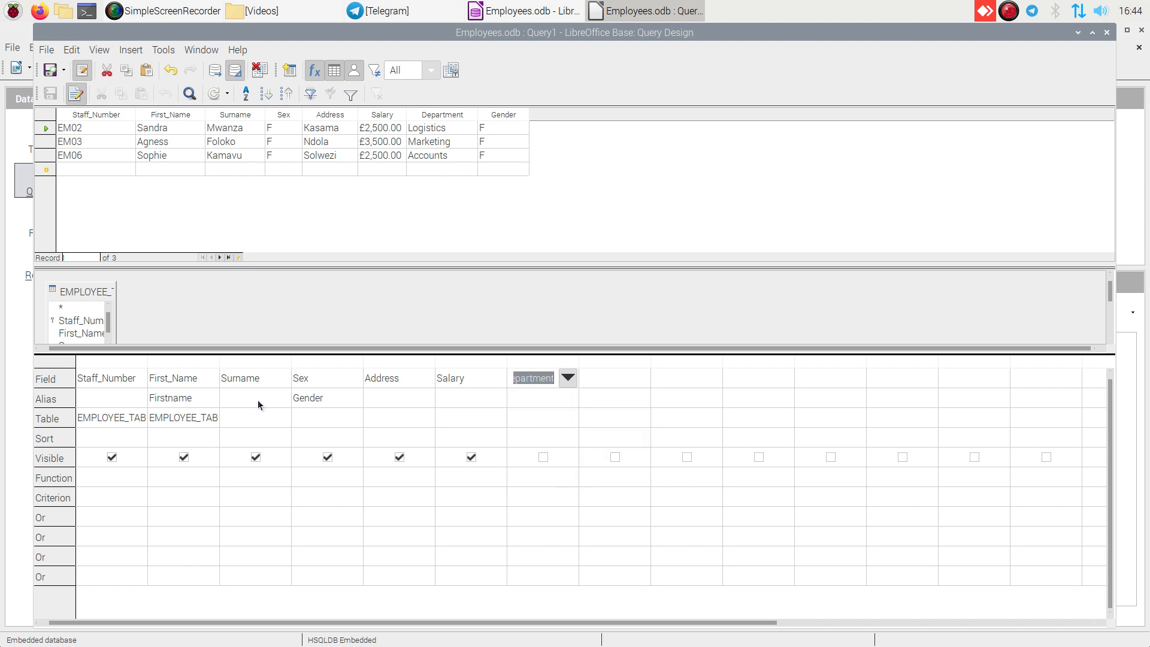
pyautogui.click(517, 402)
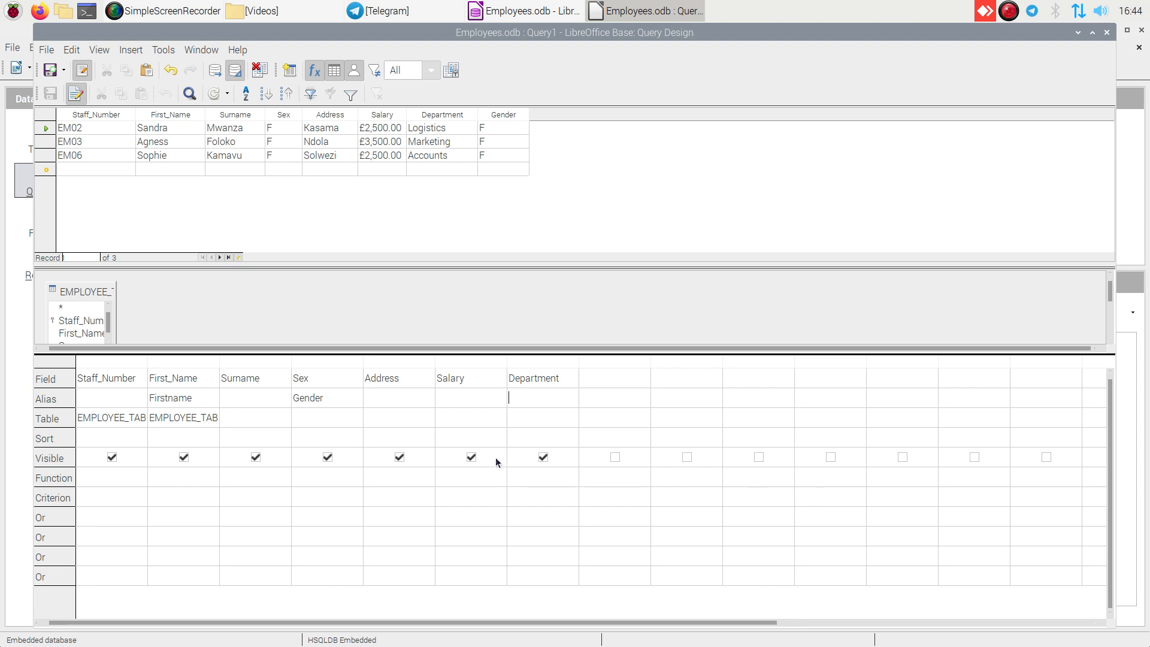
# - Give the Salary column the alias Pay and the Staff_Number column the alias Staff ID
pyautogui.click(471, 403)
pyautogui.click(136, 392)
pyautogui.write('Staff ID')
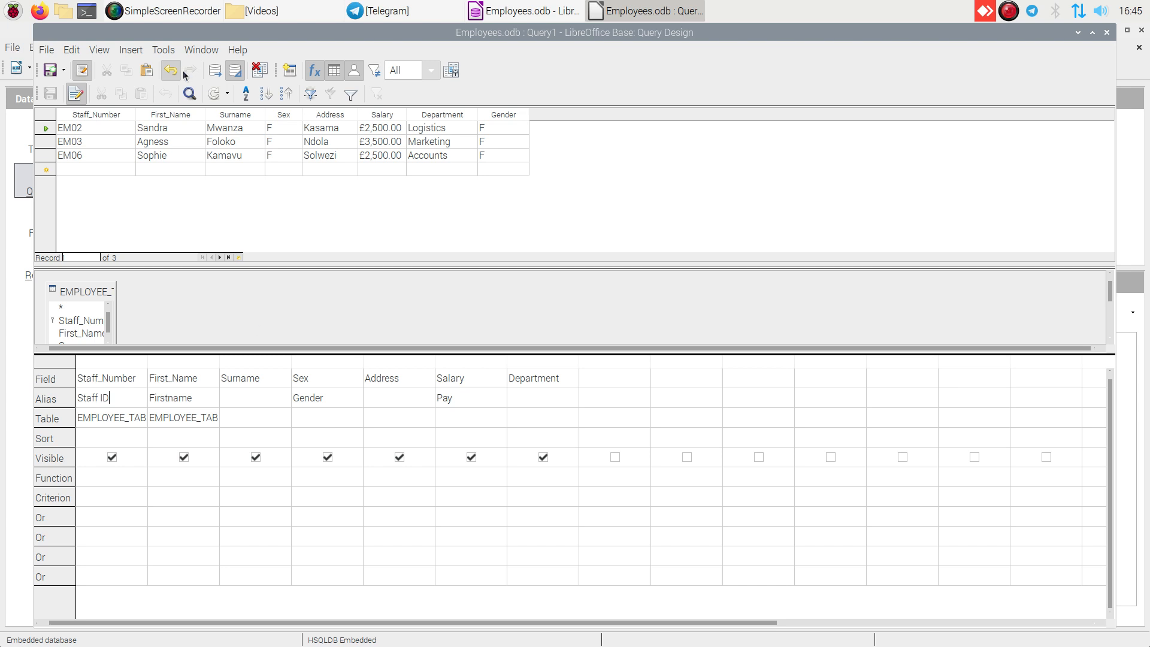
# - Run the query without a criterion and rerun it with the Sex column's criterion set to F
pyautogui.click(214, 72)
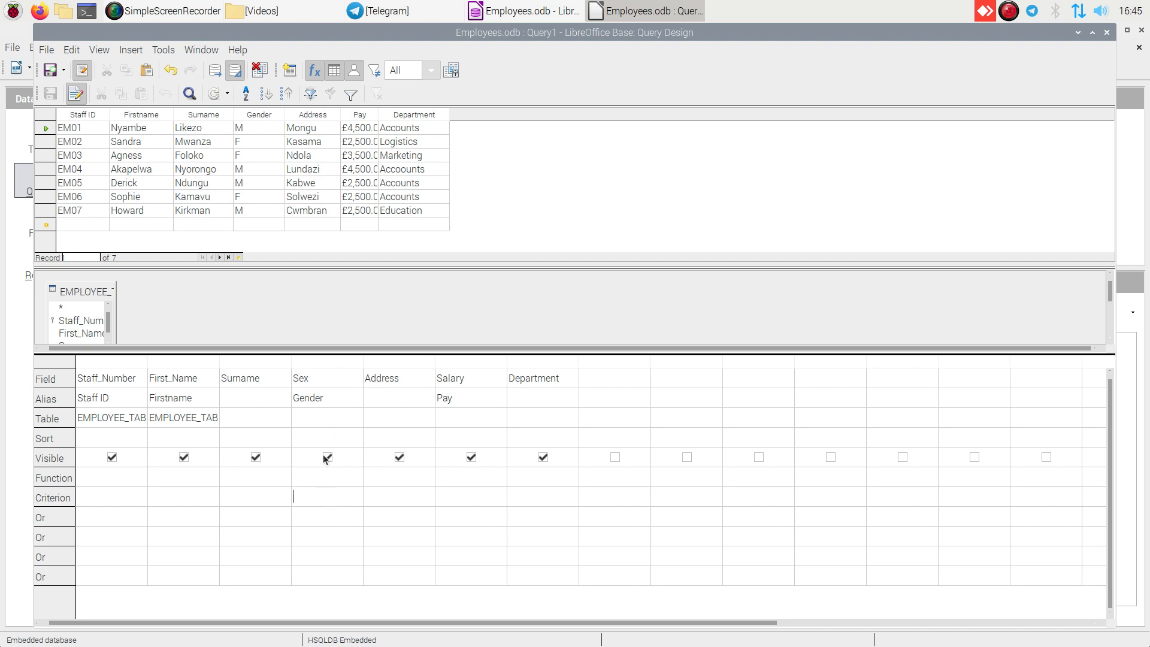
pyautogui.write('F')
pyautogui.click(215, 72)
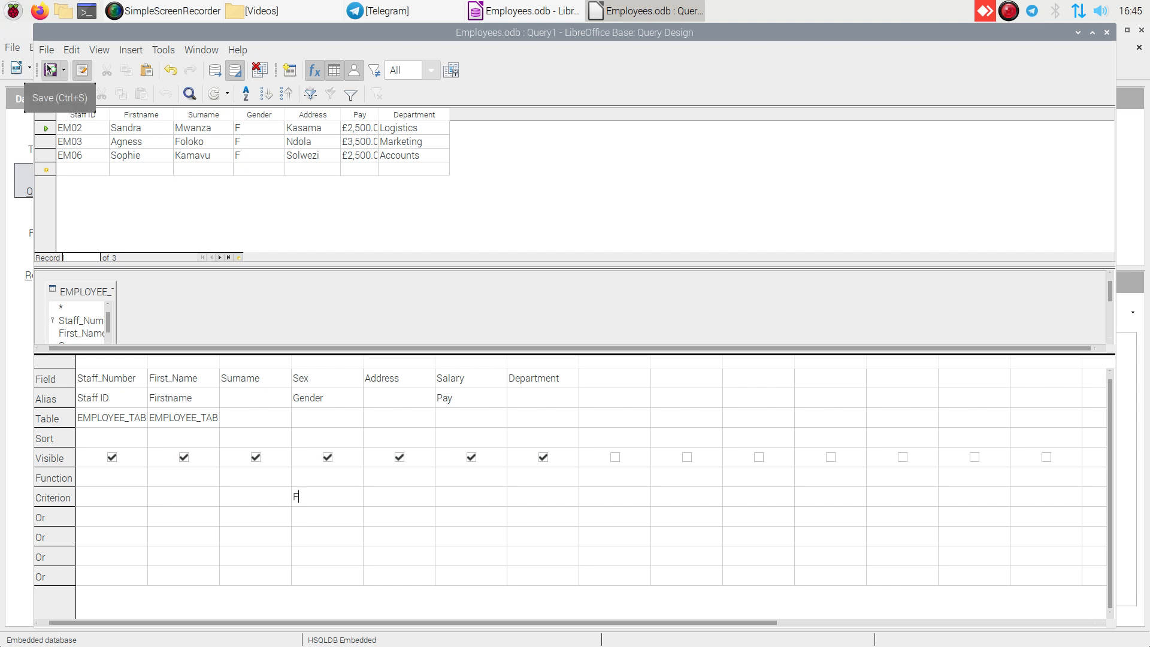
# - Save the query under the name Female Employees
pyautogui.click(51, 71)
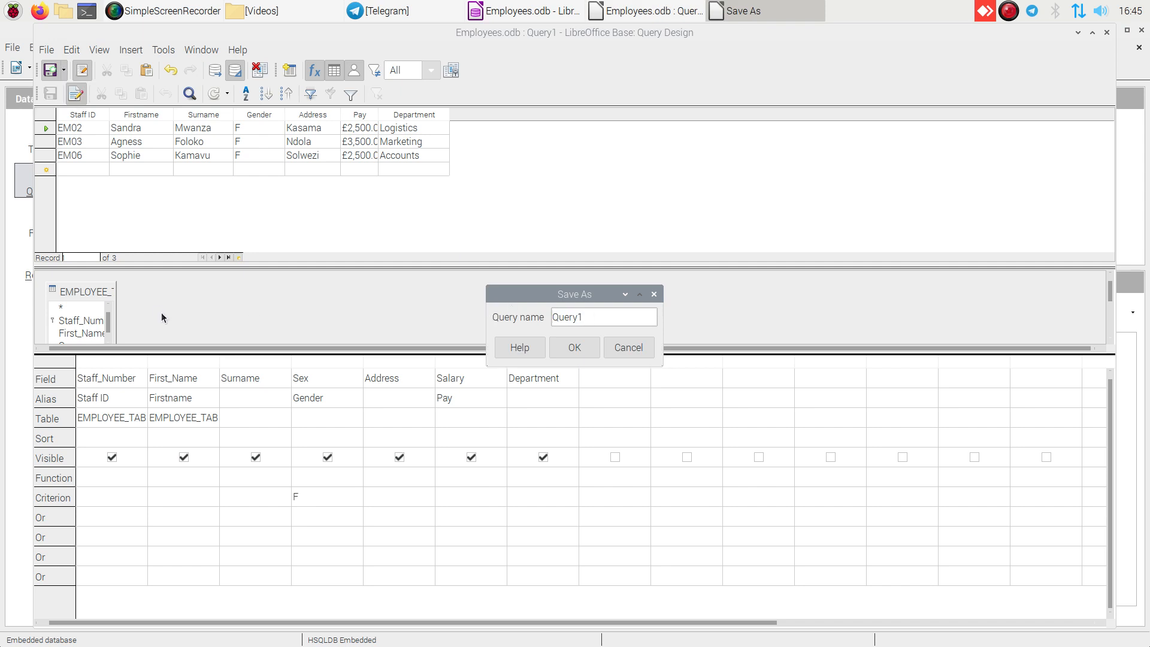
pyautogui.press('Delete')
pyautogui.press('Delete')
pyautogui.press('Delete')
pyautogui.press('Delete')
pyautogui.press('Delete')
pyautogui.press('Delete')
pyautogui.write('Female')
pyautogui.write('Emploees')
pyautogui.press('BackSpace')
pyautogui.press('BackSpace')
pyautogui.press('BackSpace')
pyautogui.press('BackSpace')
pyautogui.write('oyees')
pyautogui.click(563, 352)
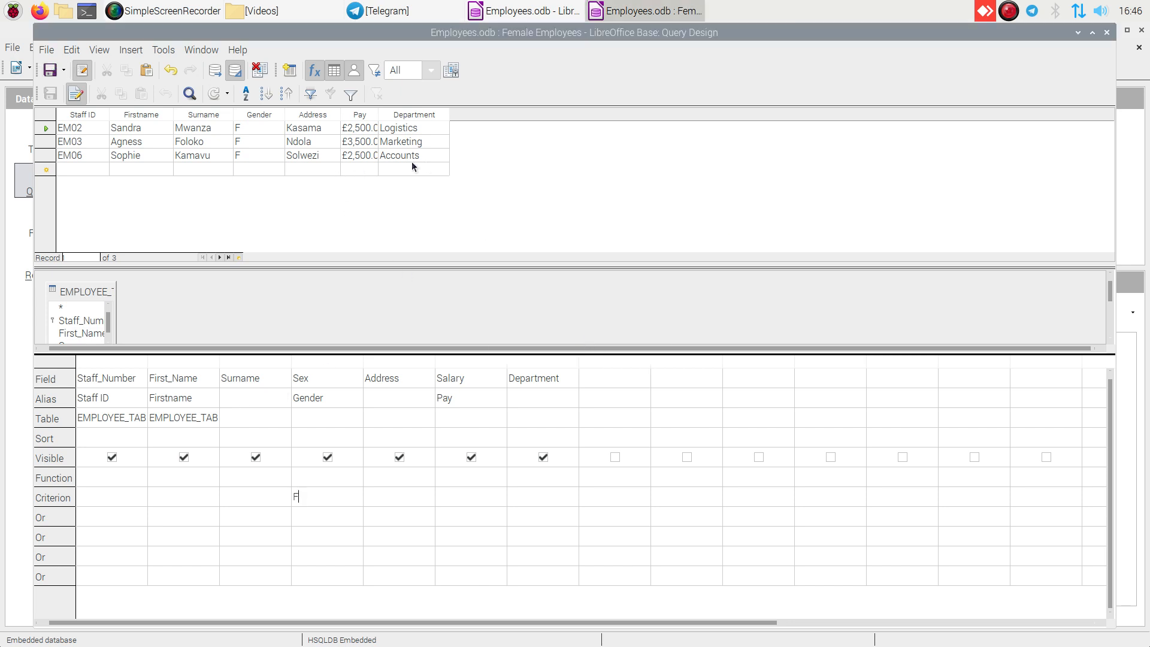
# - Clear the Sex column's criterion, rerun the query and open the fourth record's Department cell for editing
pyautogui.doubleClick(304, 496)
pyautogui.press('Delete')
pyautogui.click(214, 70)
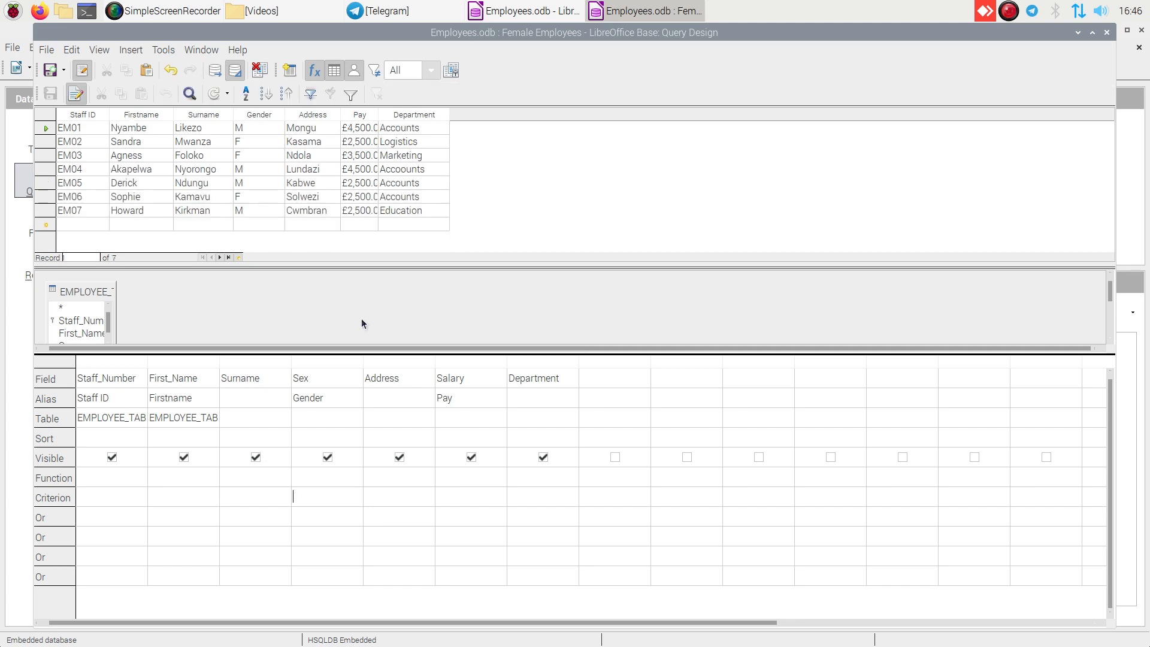
pyautogui.click(399, 170)
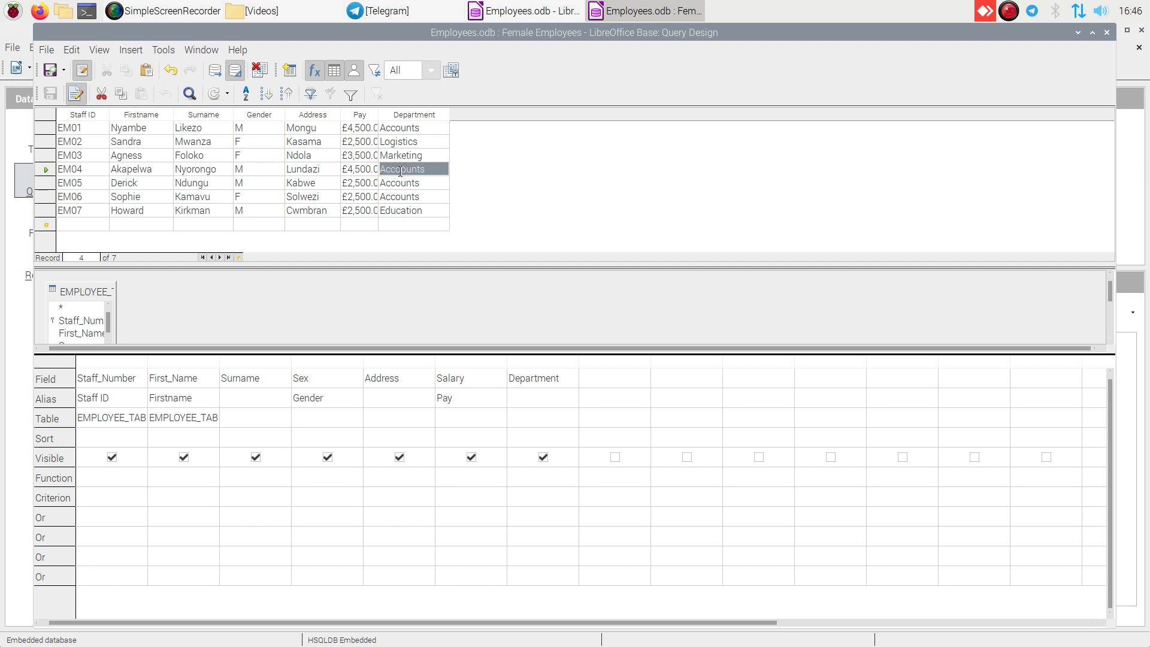
pyautogui.click(400, 168)
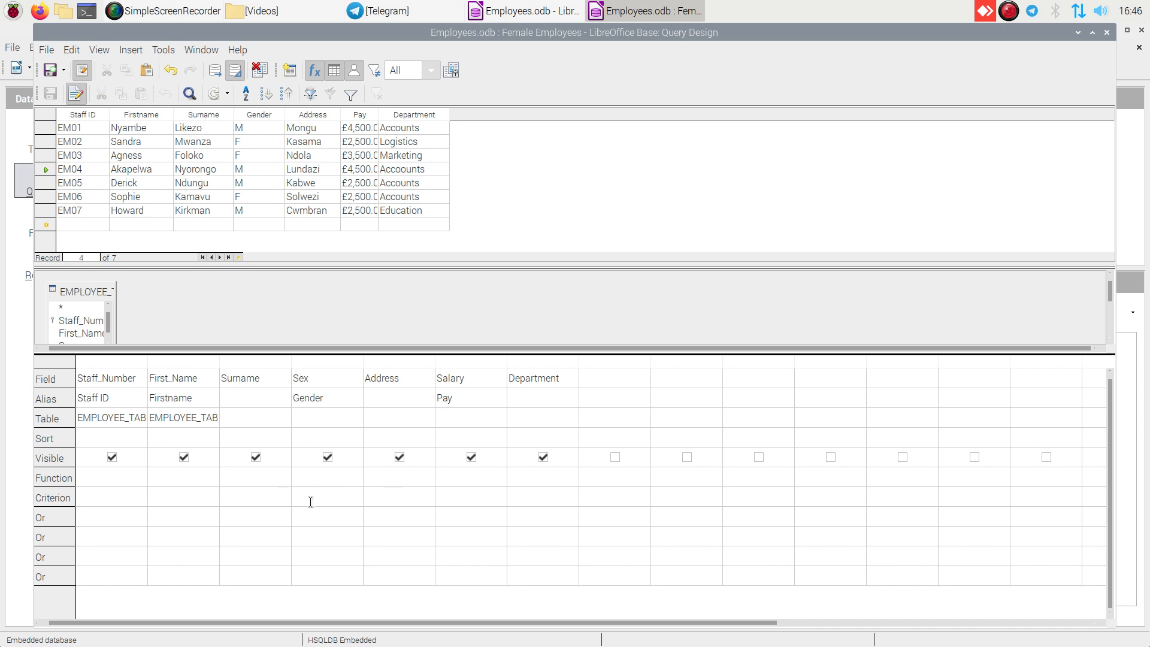
# - Set the Sex column's criterion to F again, rerun the query, and save and close it
pyautogui.write('F')
pyautogui.click(215, 71)
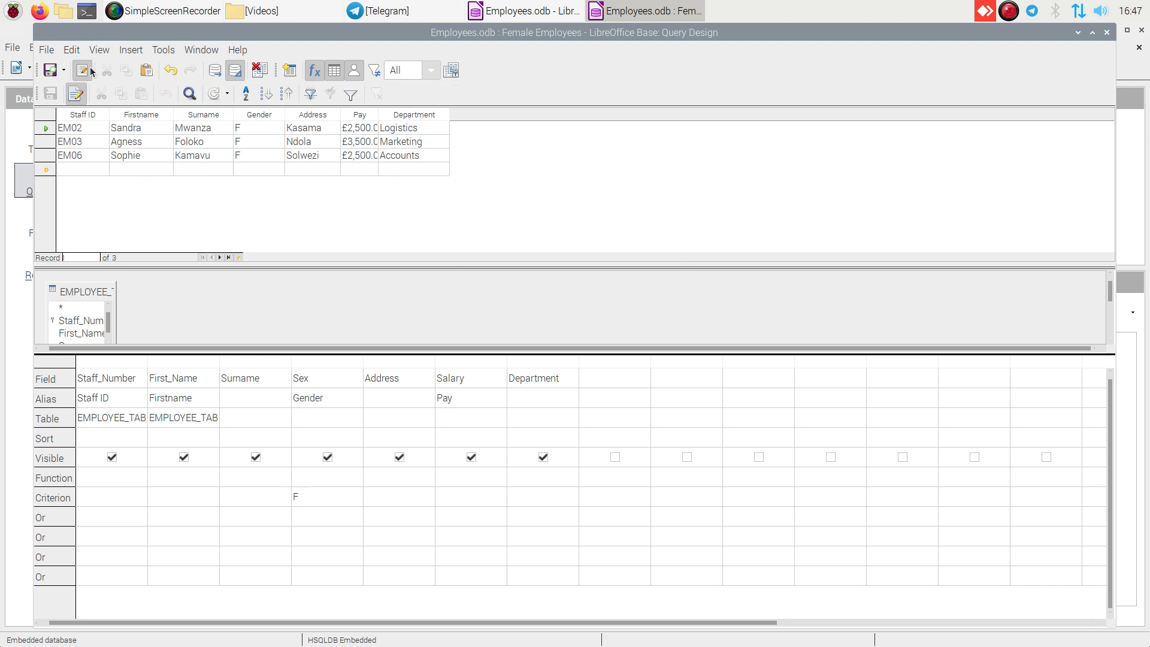
pyautogui.click(52, 73)
pyautogui.click(1108, 32)
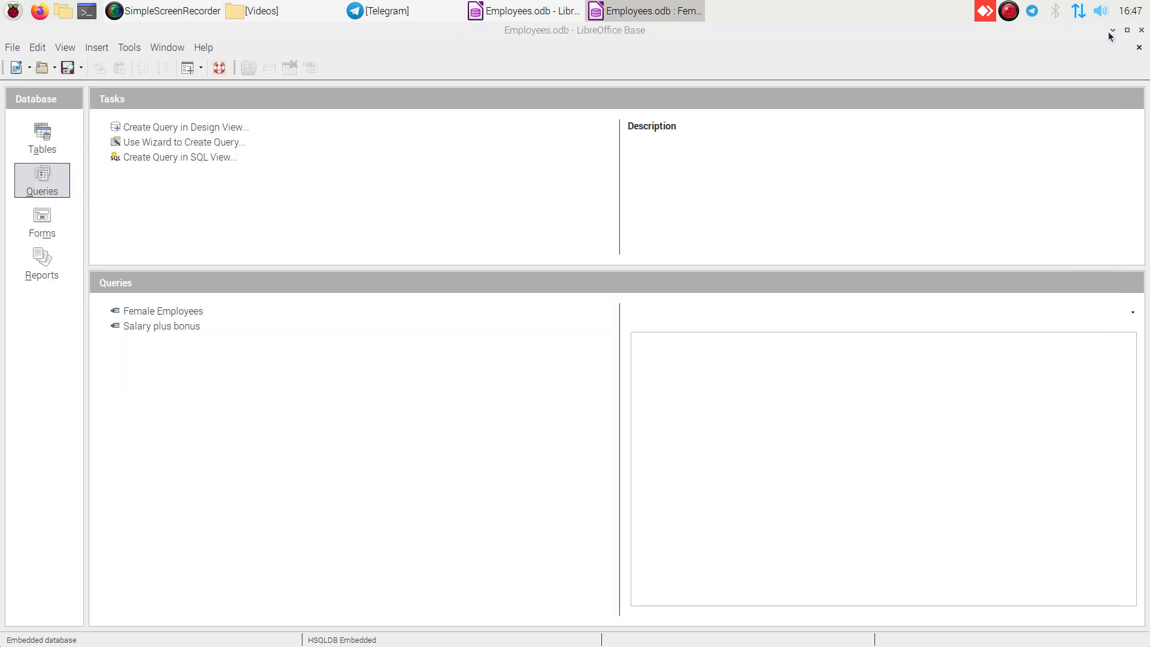
# - Correct the fourth record's Department in EMPLOYEE_TABLE to Accounts, and save and close the table
pyautogui.click(45, 139)
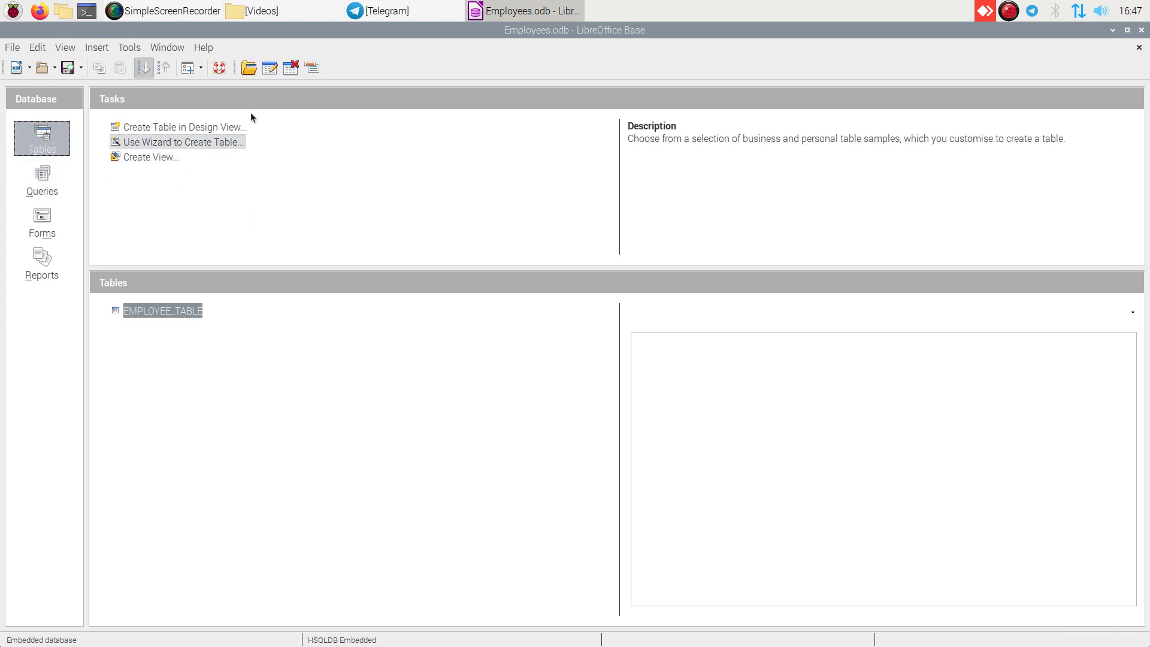
pyautogui.click(251, 69)
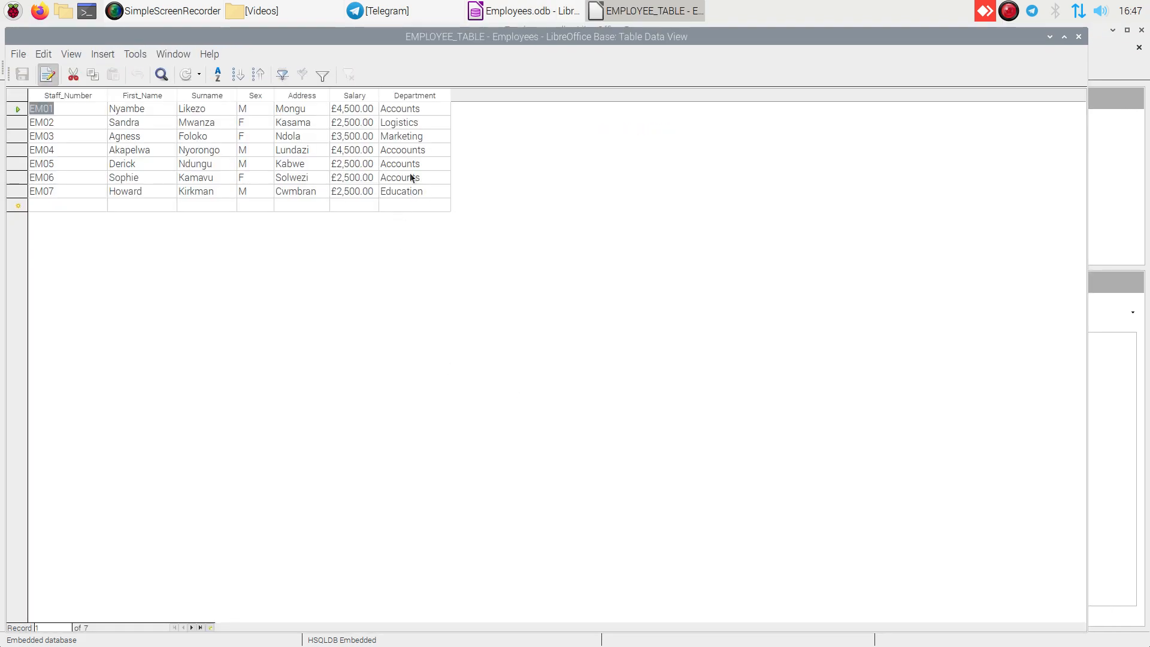
pyautogui.click(400, 150)
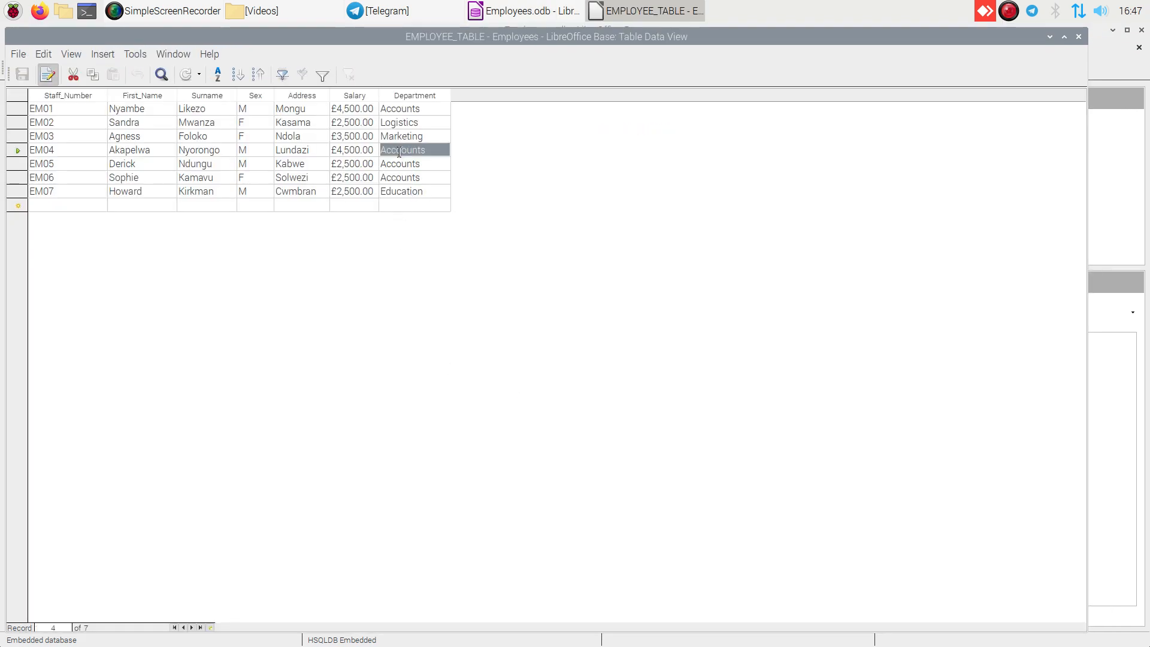
pyautogui.click(399, 151)
pyautogui.press('BackSpace')
pyautogui.press('BackSpace')
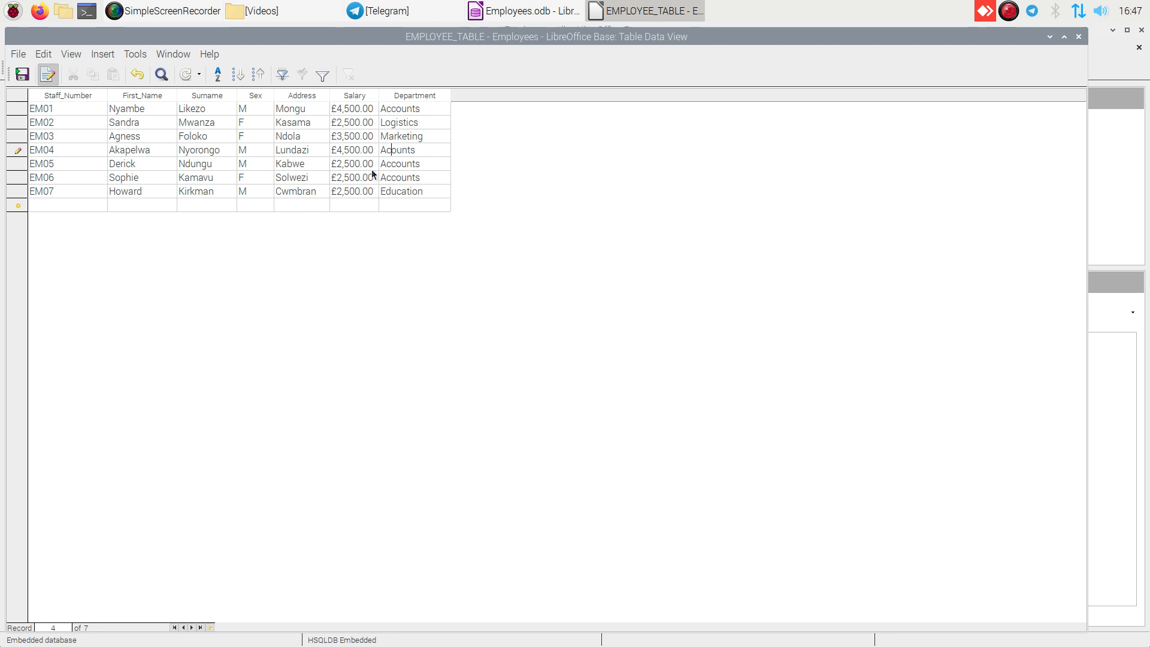
pyautogui.write('c')
pyautogui.click(23, 75)
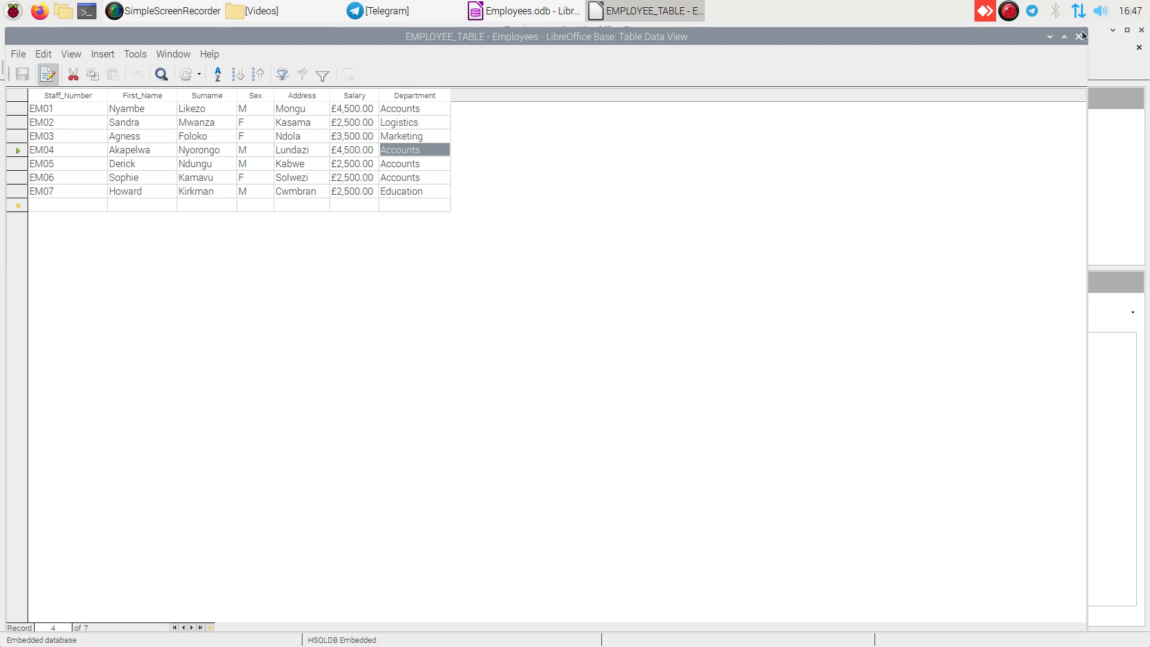
pyautogui.click(1079, 37)
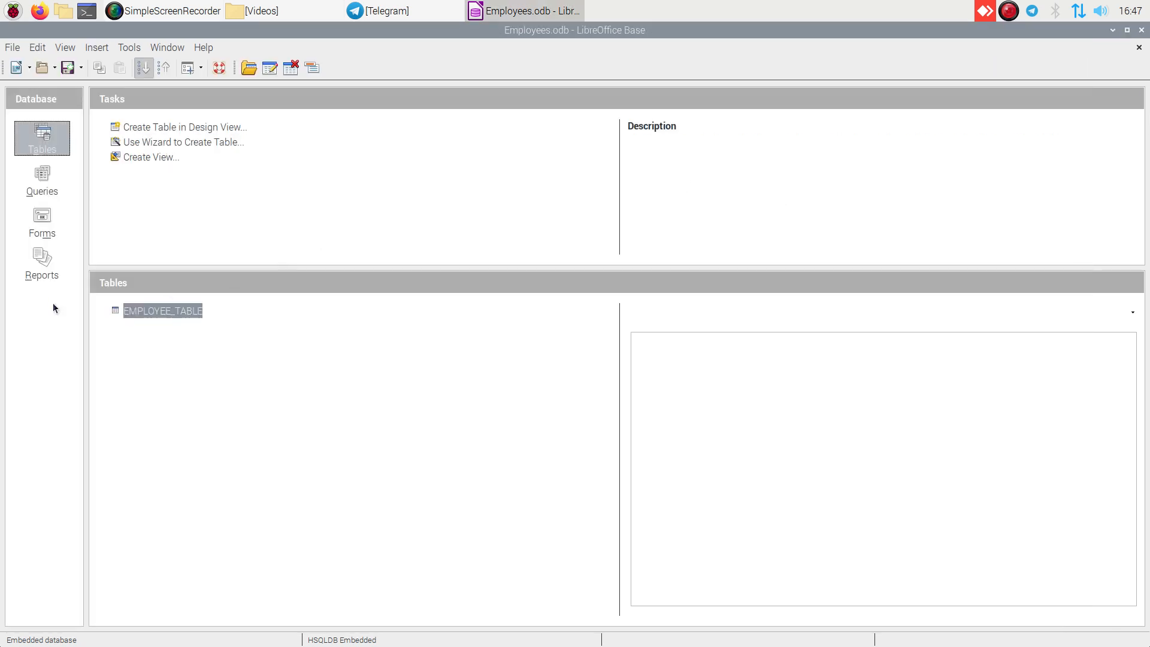
# - Open the Female Employees and Salary plus bonus queries in turn to check their records, closing each one
pyautogui.click(38, 183)
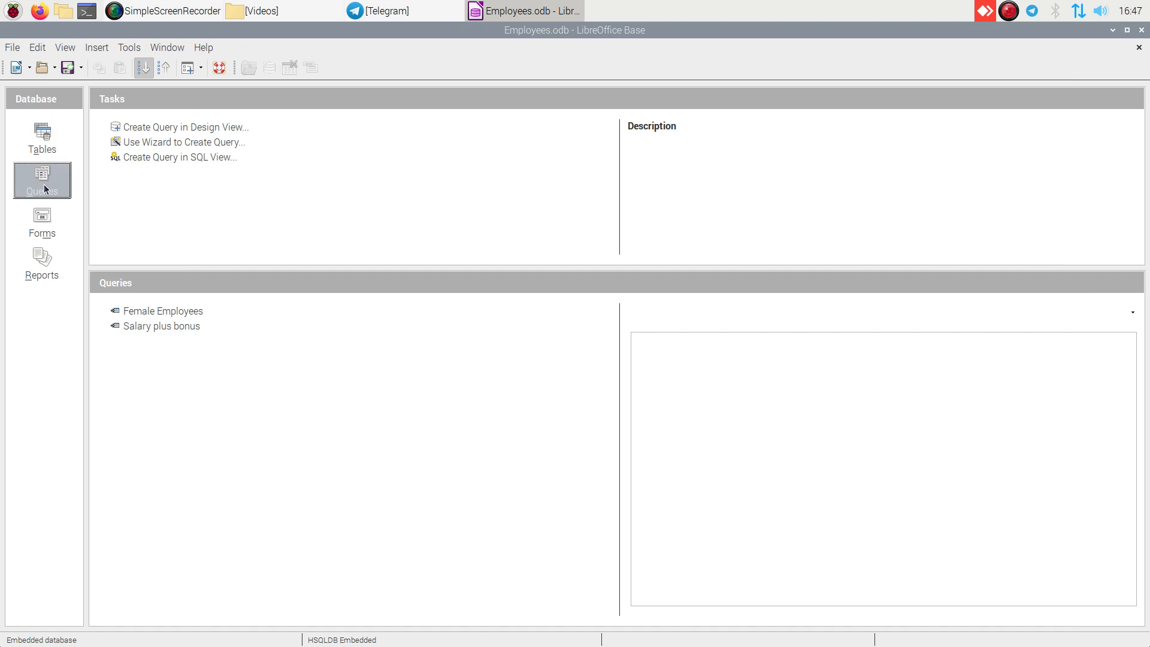
pyautogui.doubleClick(138, 312)
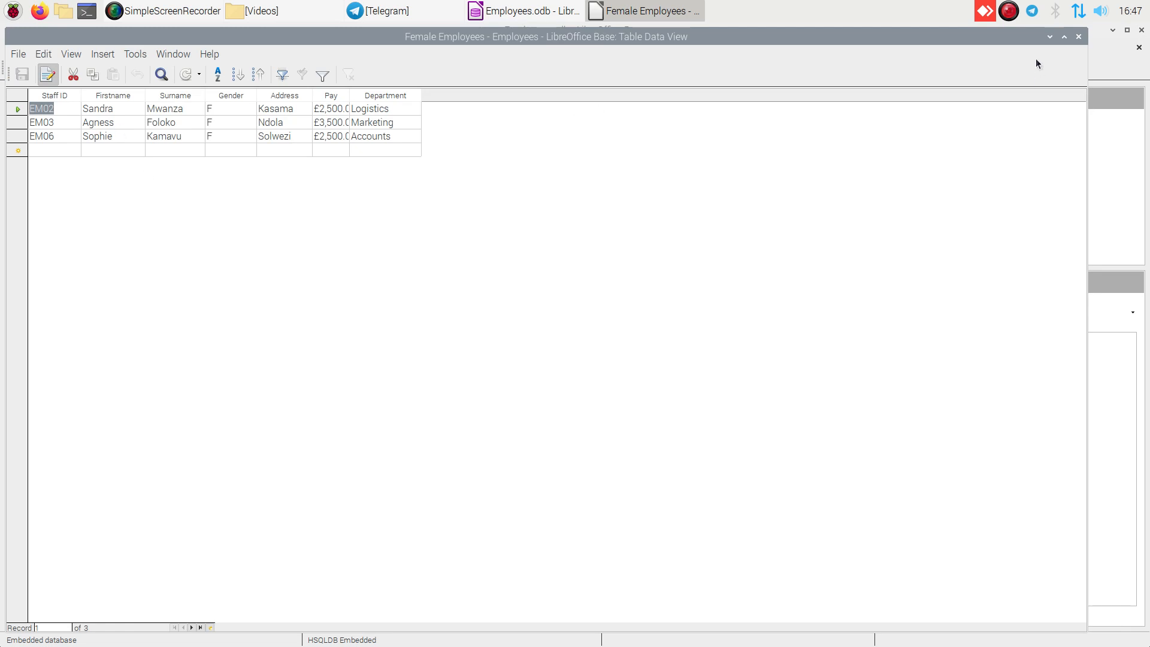
pyautogui.click(1078, 37)
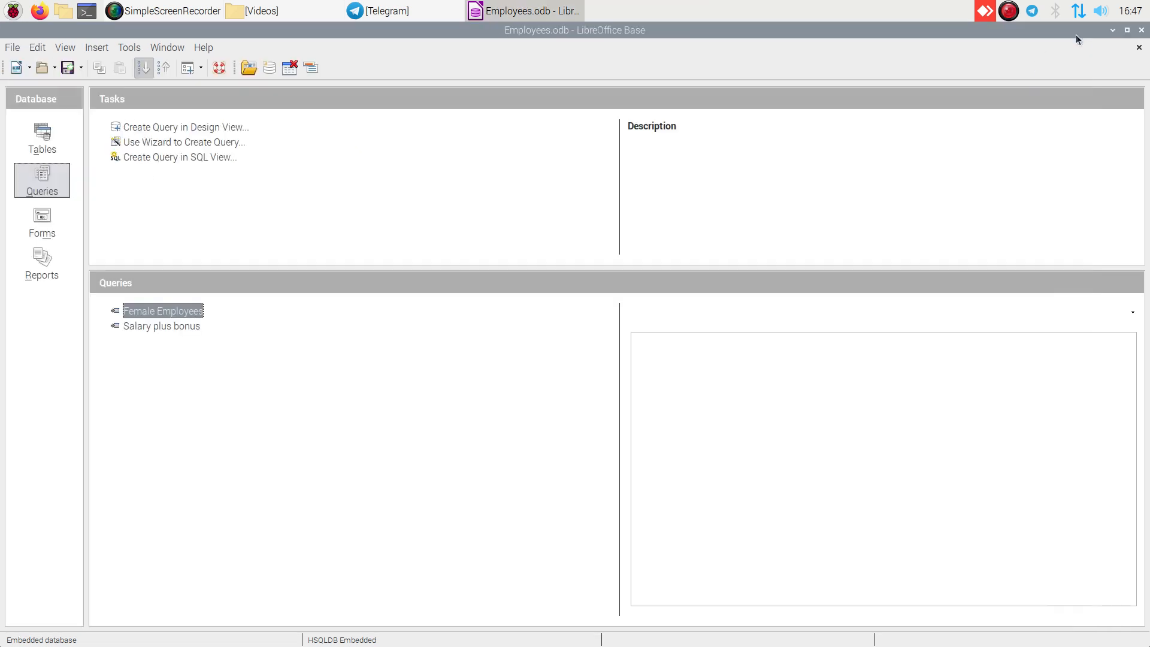
pyautogui.doubleClick(154, 326)
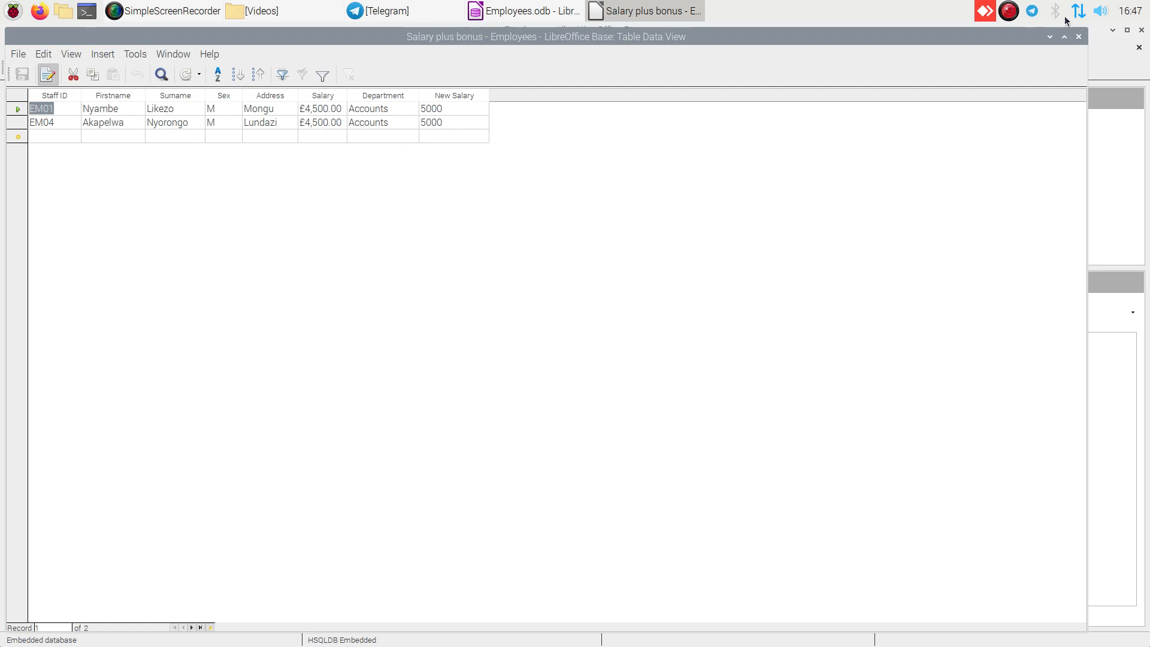
pyautogui.click(1079, 37)
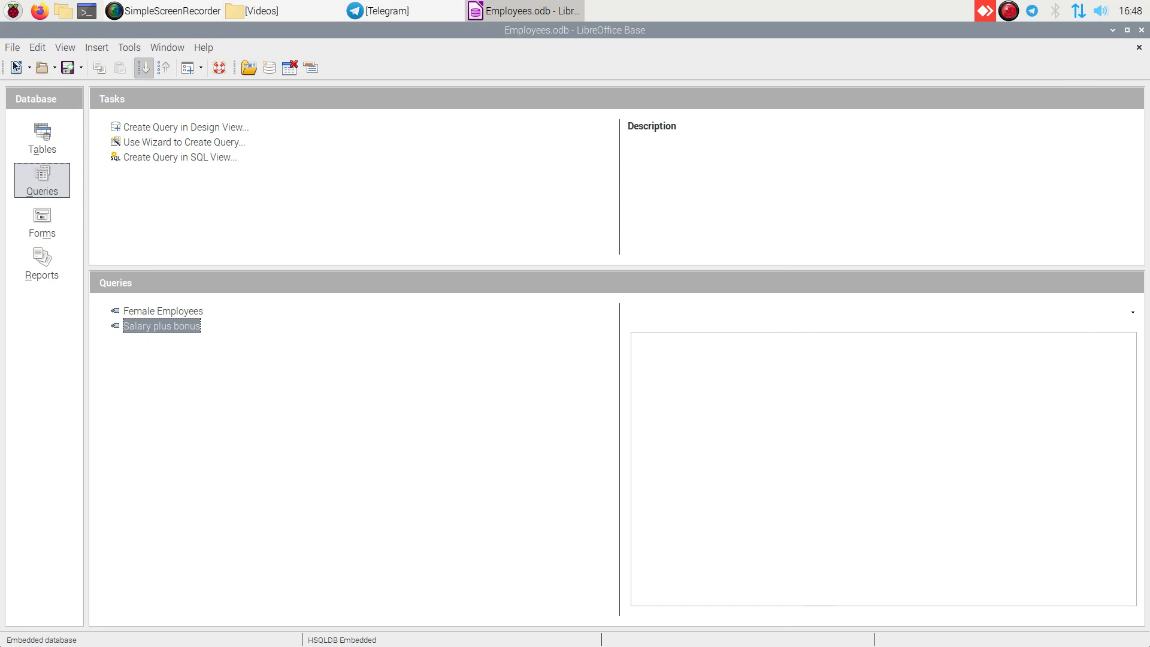
pyautogui.click(163, 12)
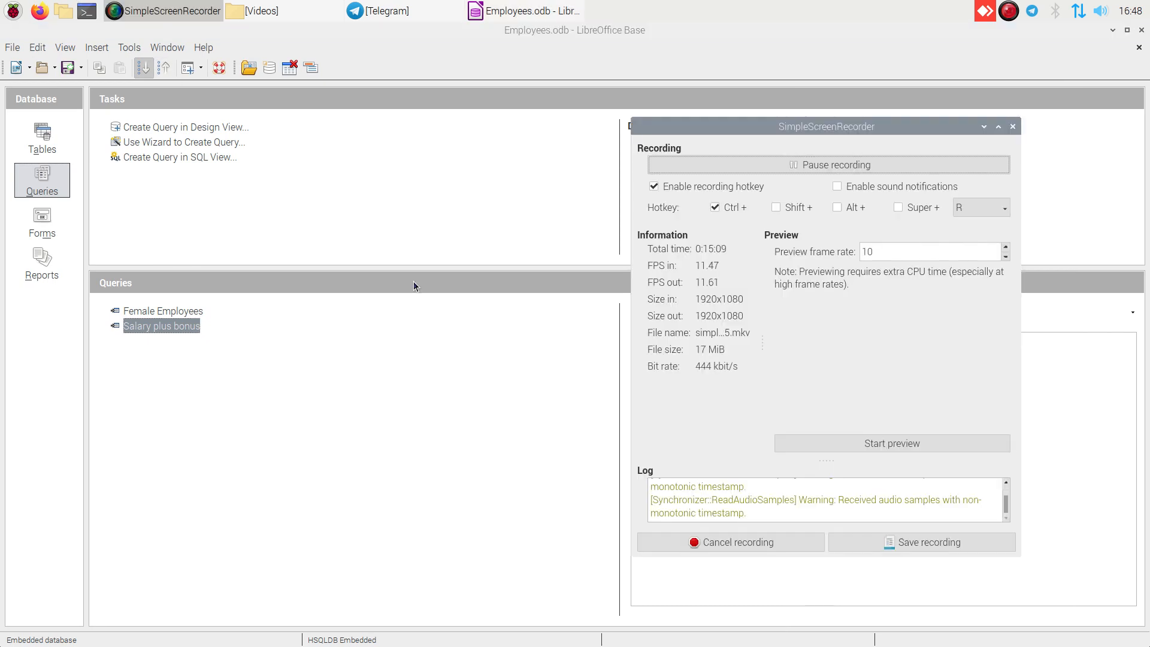